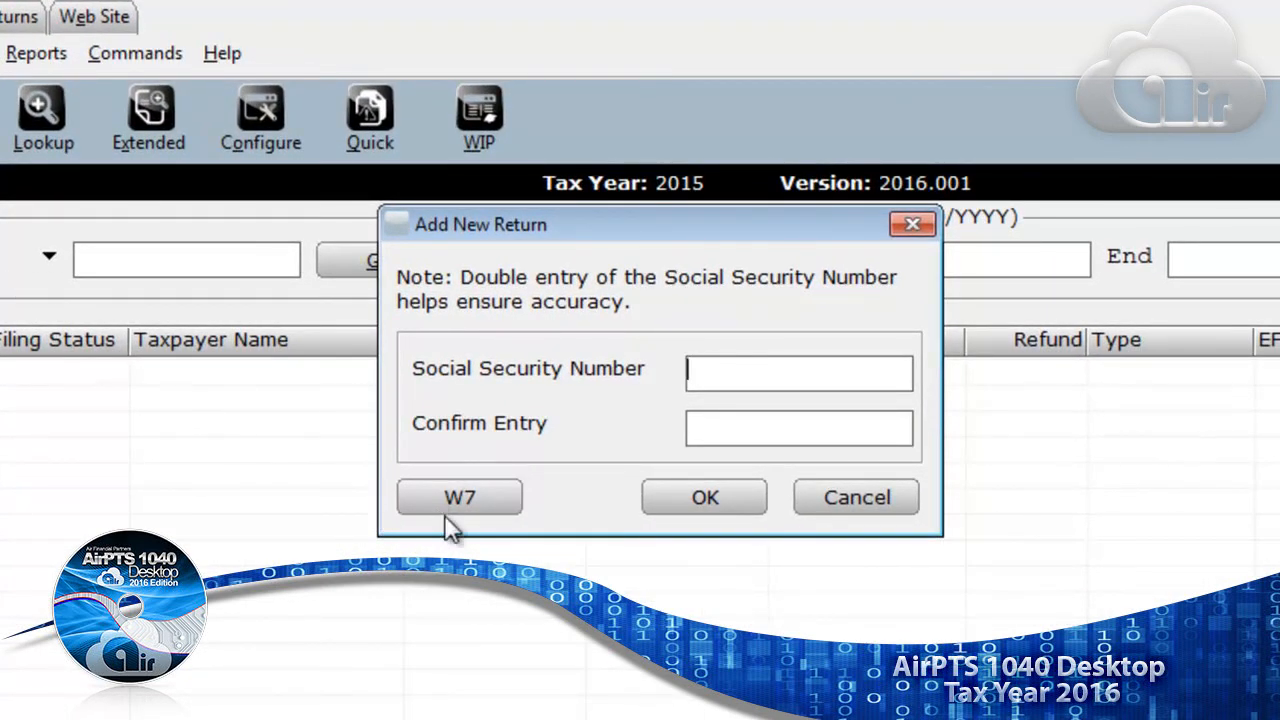
# - Create a new return by entering the taxpayer's Social Security Number and confirming it
pyautogui.write('**********')
pyautogui.press('Tab')
pyautogui.write('**********')
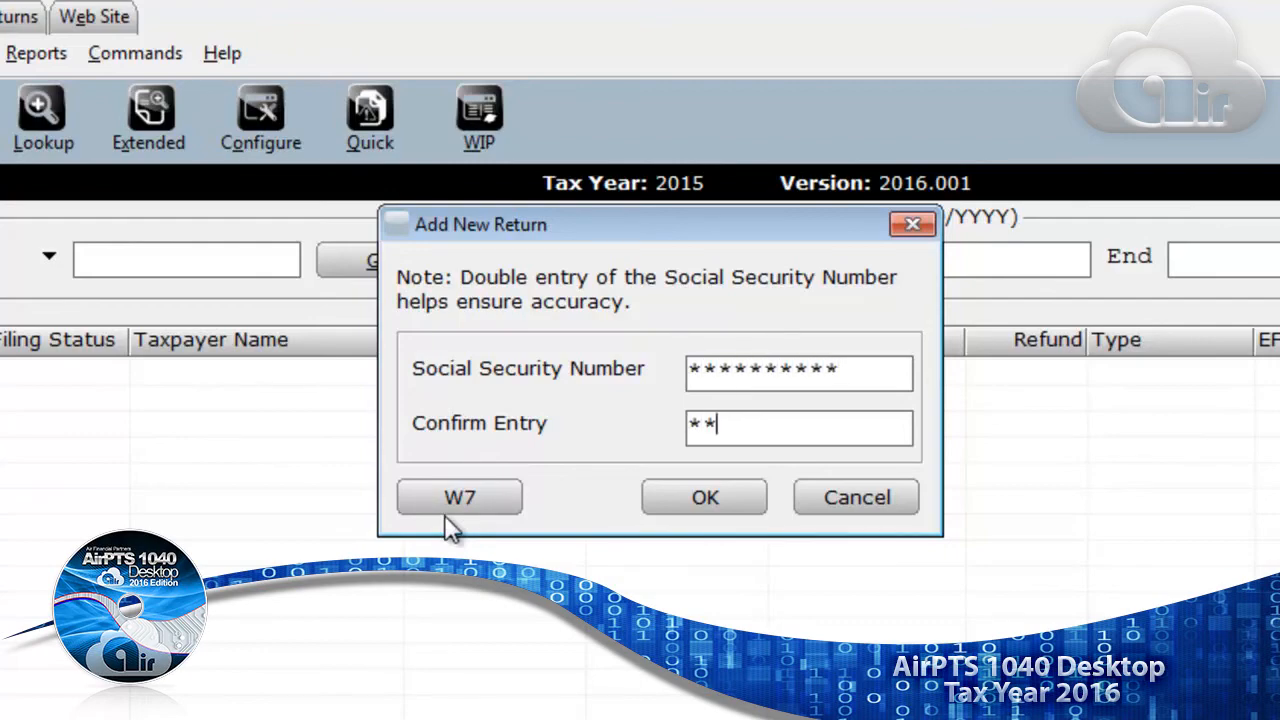
pyautogui.press('Return')
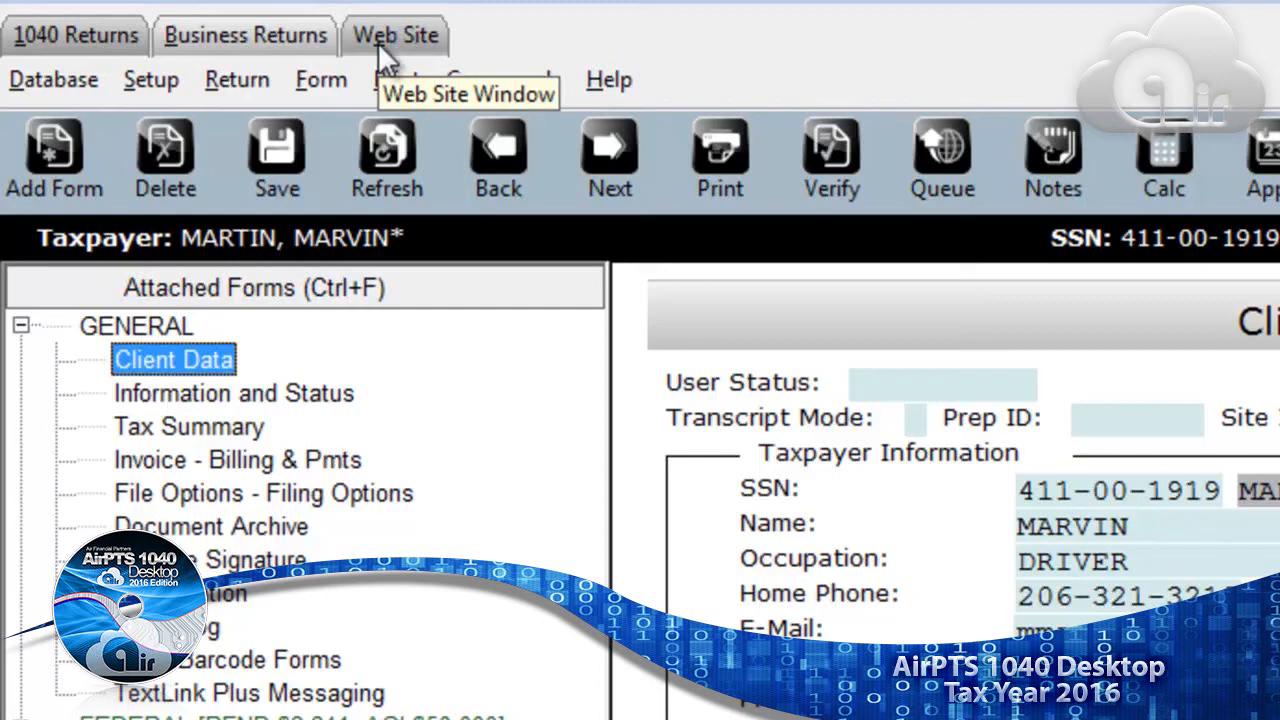
pyautogui.click(95, 76)
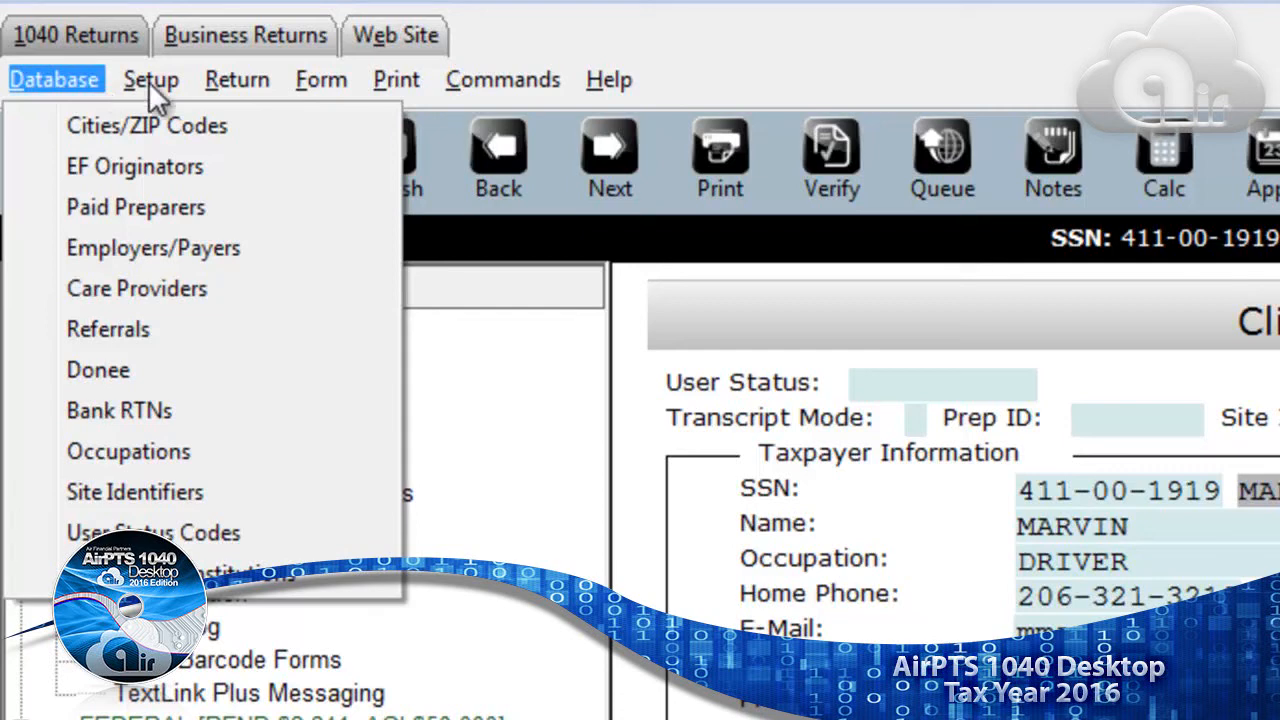
pyautogui.moveTo(148, 81)
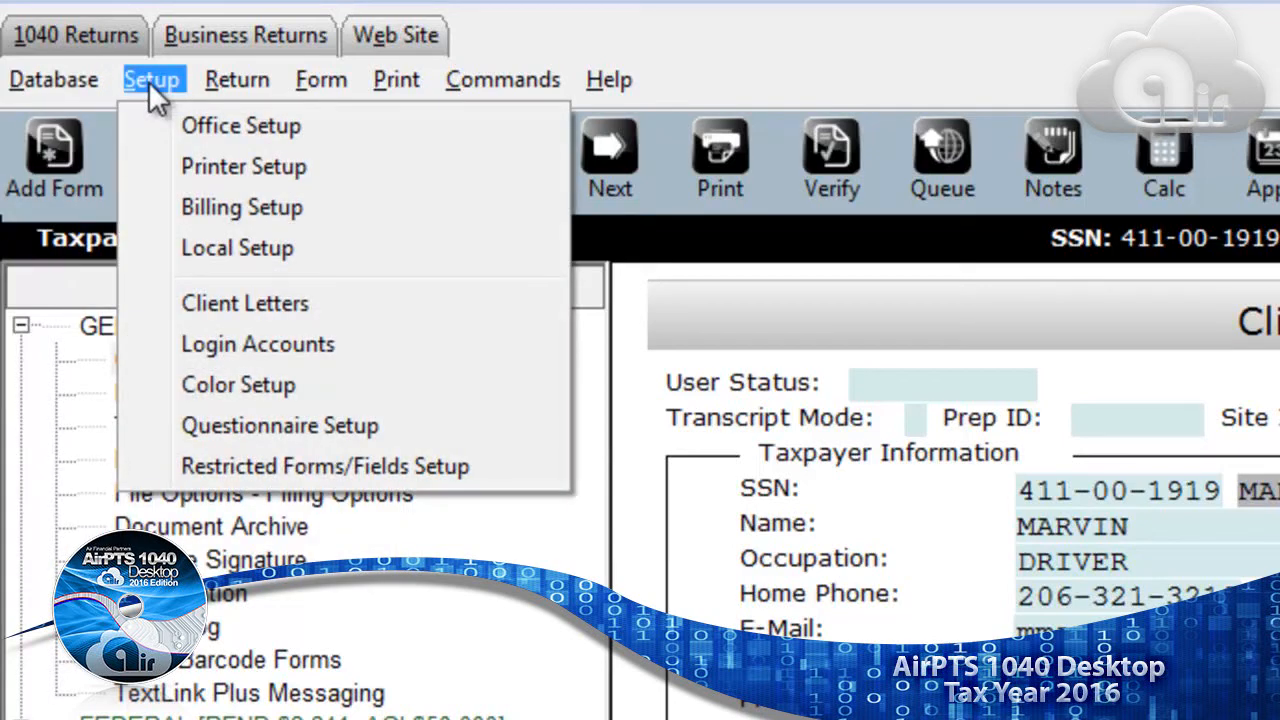
pyautogui.click(215, 87)
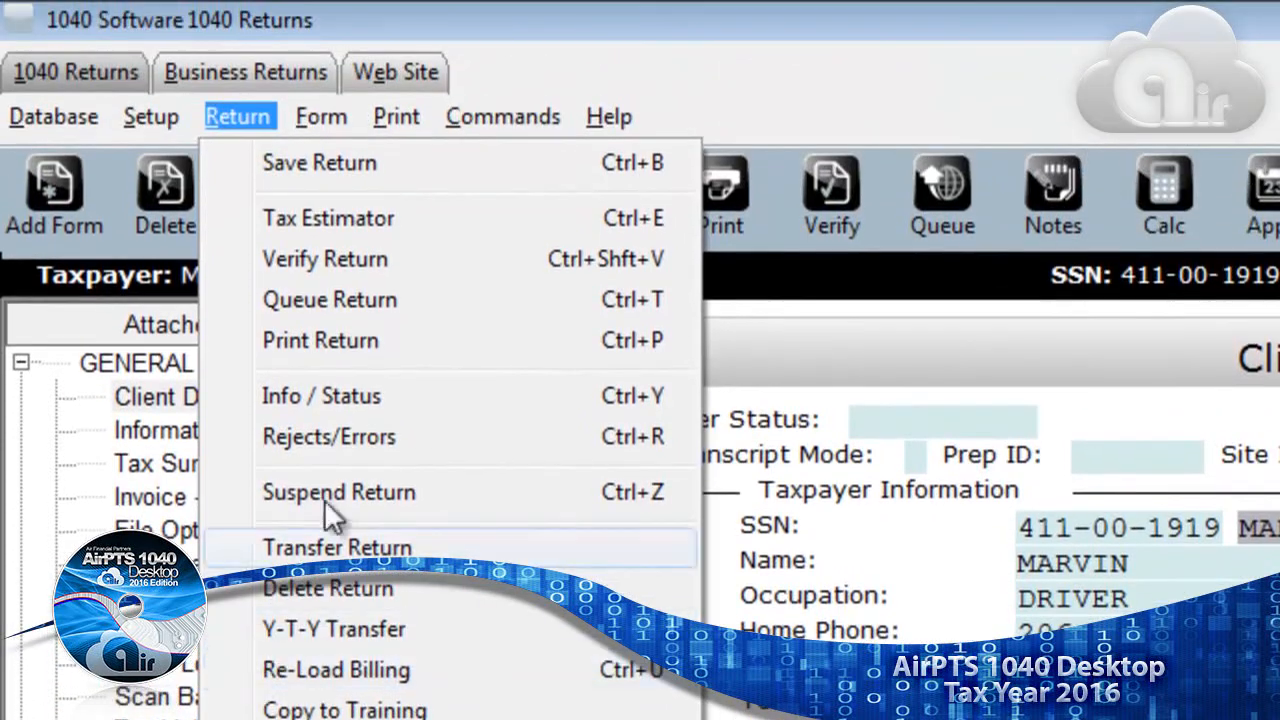
pyautogui.click(376, 124)
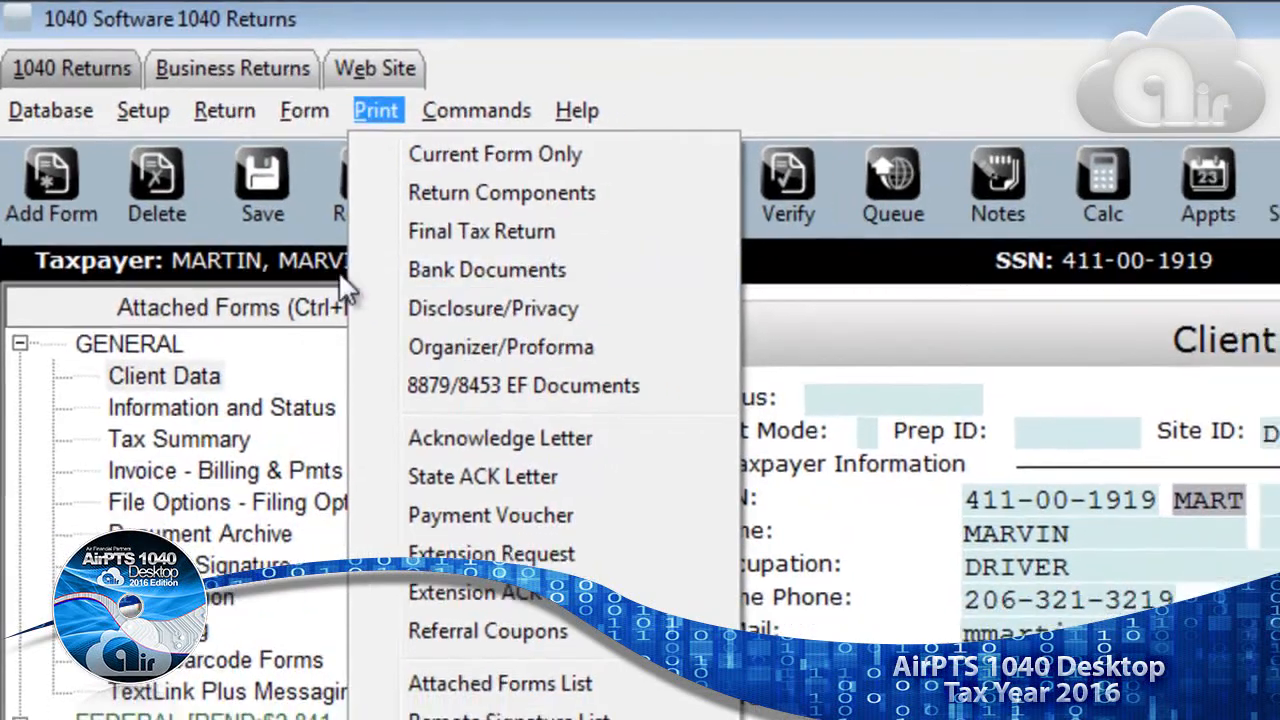
pyautogui.click(340, 287)
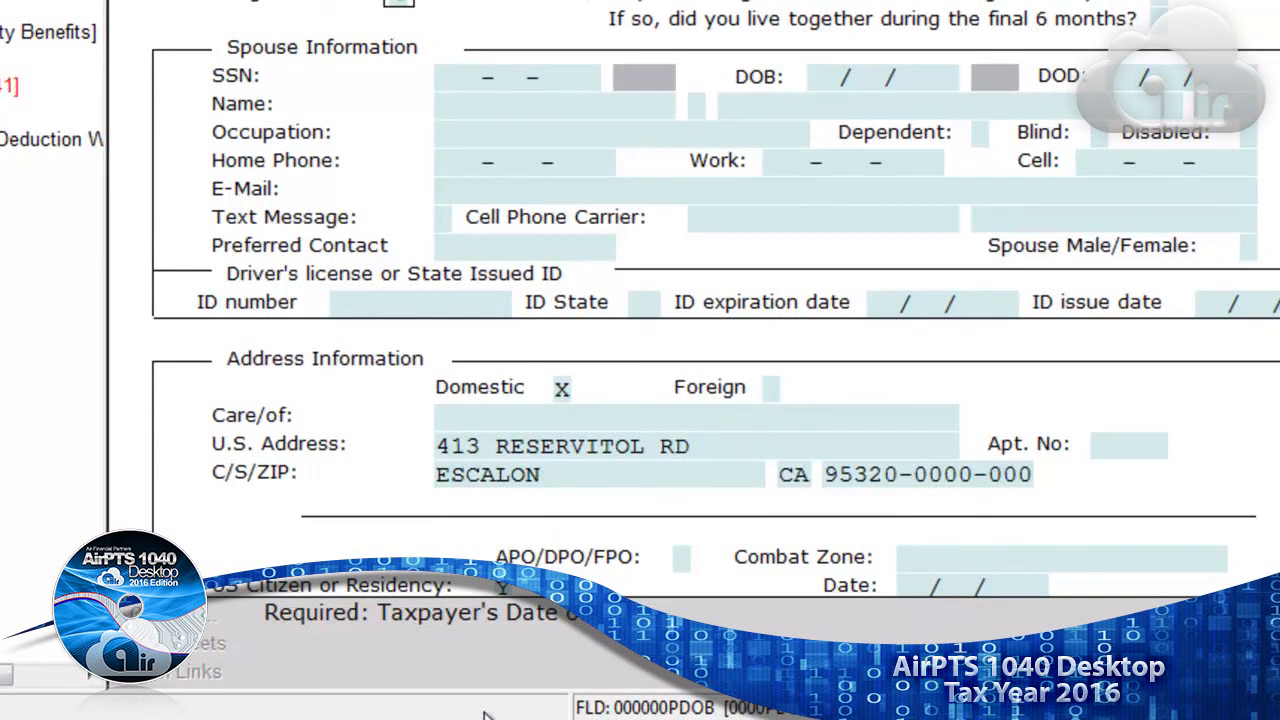
# - Examine the client data entry fields, including the U.S. address, the APO/DPO/FPO field and the choices for the taxpayer's occupation
pyautogui.click(553, 417)
pyautogui.press('Return')
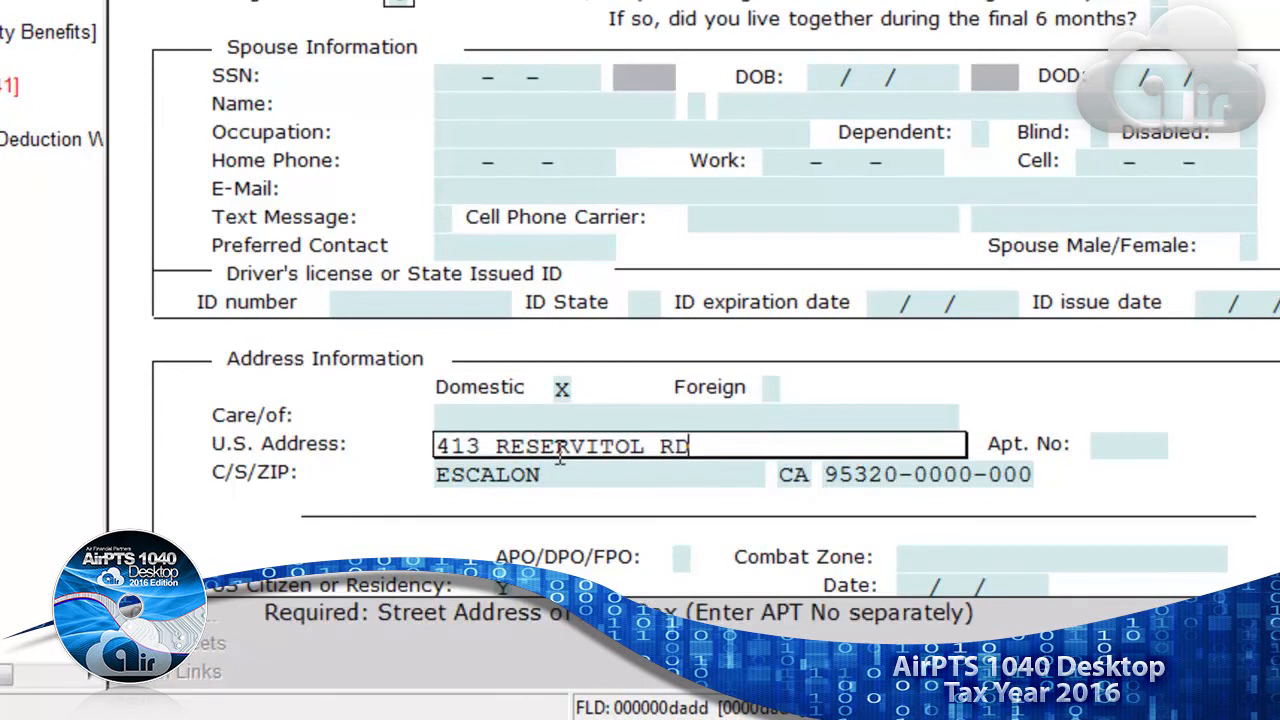
pyautogui.click(680, 560)
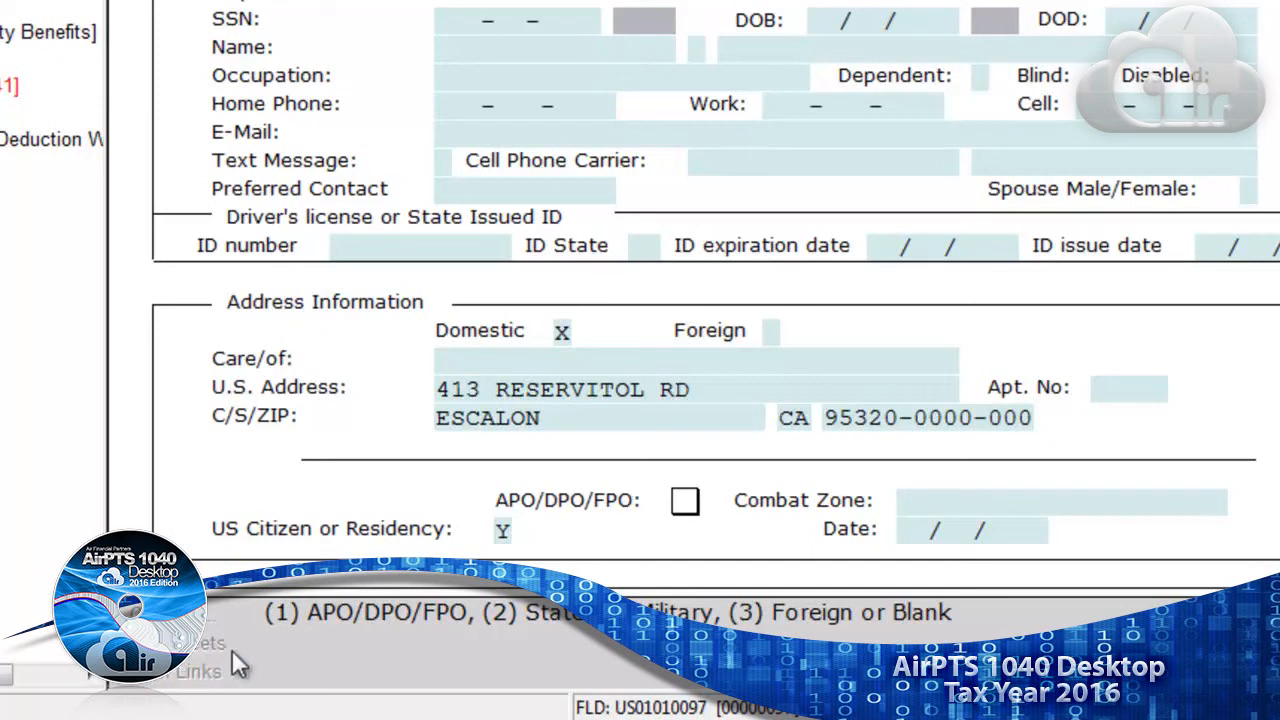
pyautogui.click(227, 617)
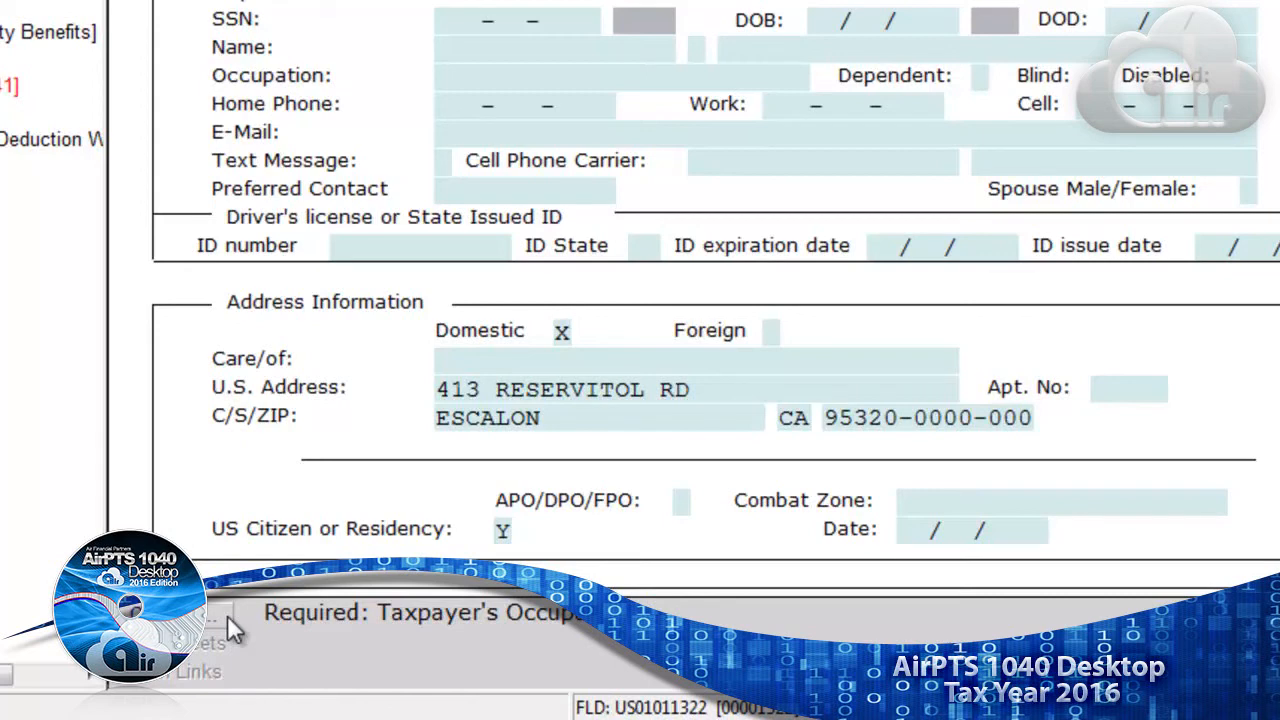
pyautogui.click(227, 615)
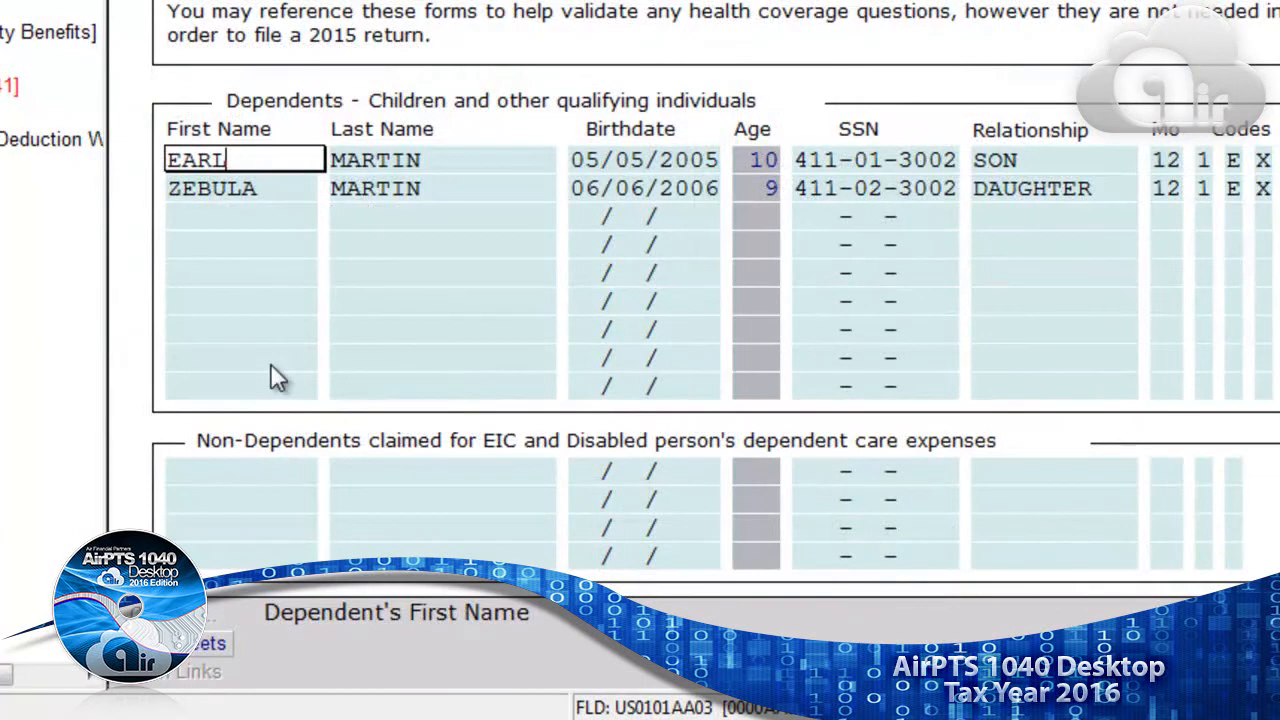
# - View the overflow statement for the dependents and the forms linked to line 7 wages on the federal return
pyautogui.click(192, 650)
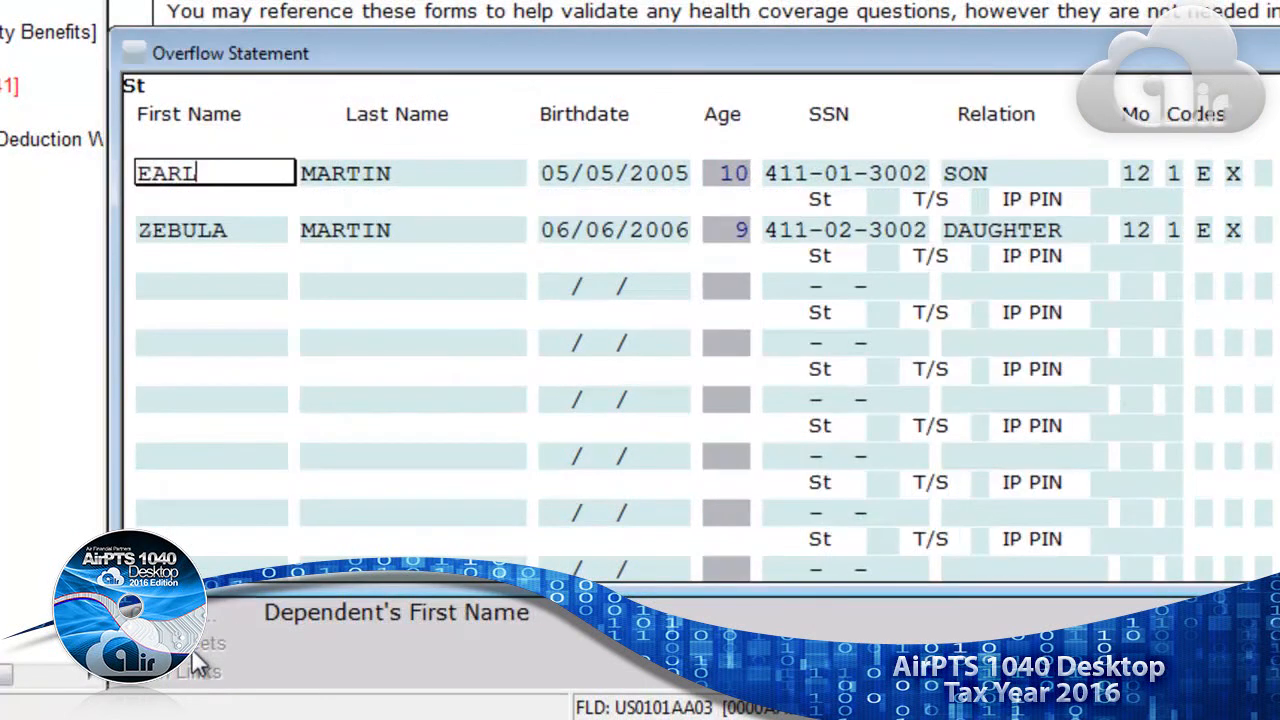
pyautogui.scroll(-3, 300, 466)
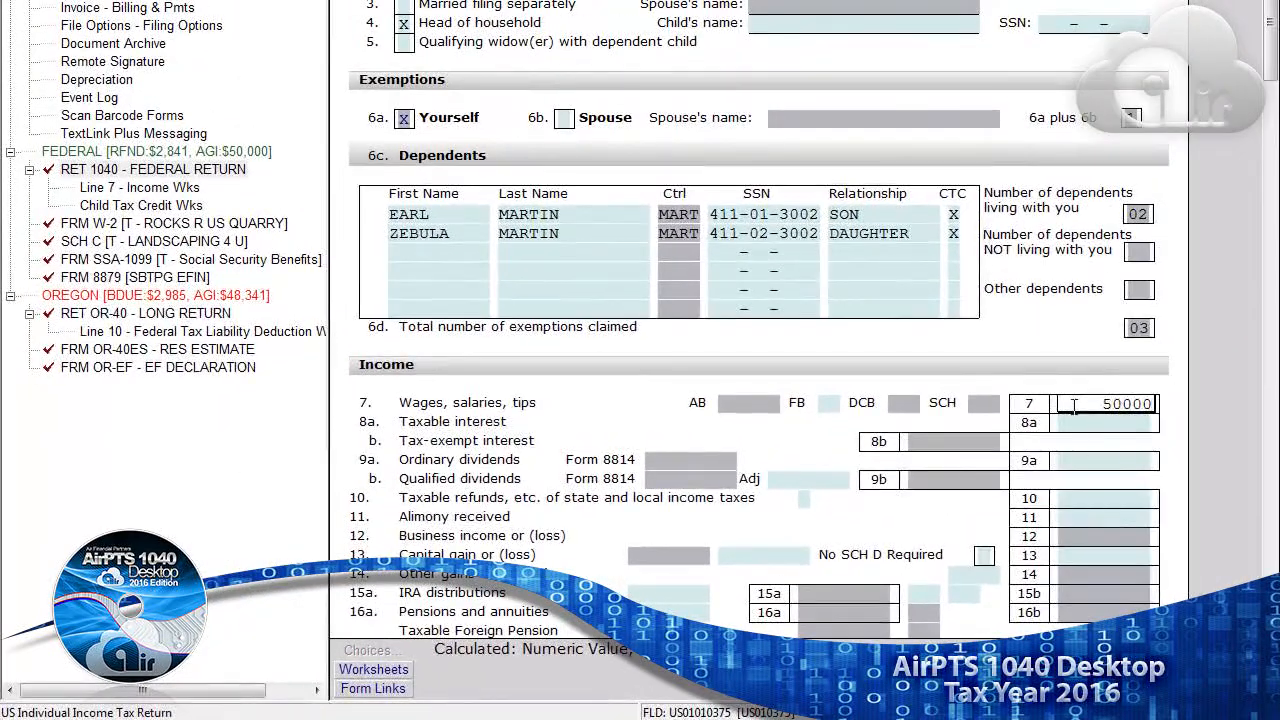
pyautogui.click(381, 690)
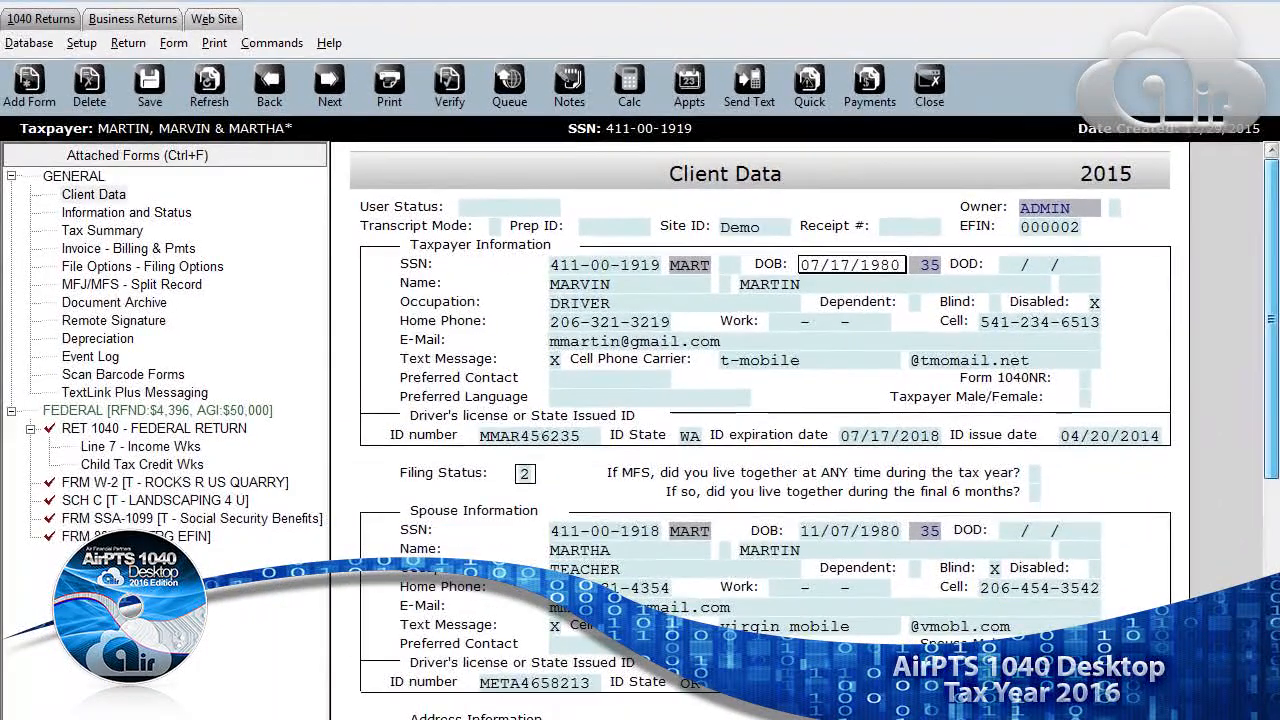
# - Look up forms c, d, 8879 and 1099 by number in the list of federal forms and schedules
pyautogui.click(525, 472)
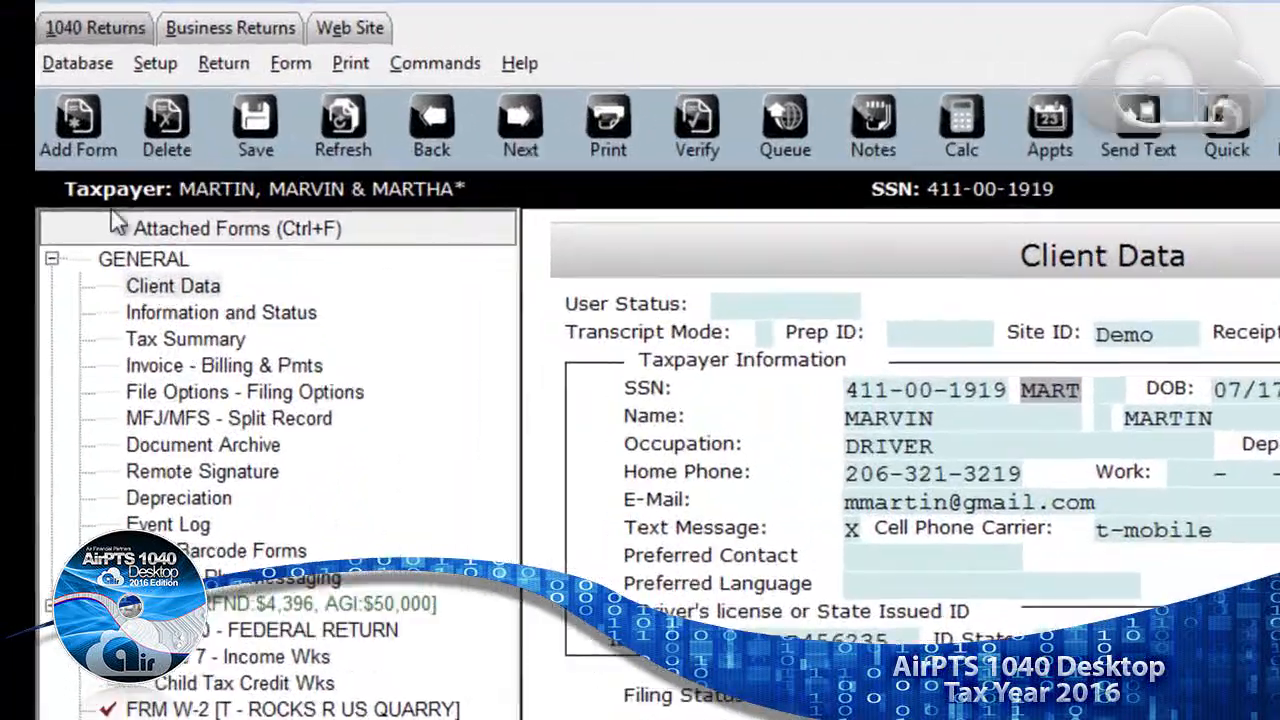
pyautogui.click(58, 120)
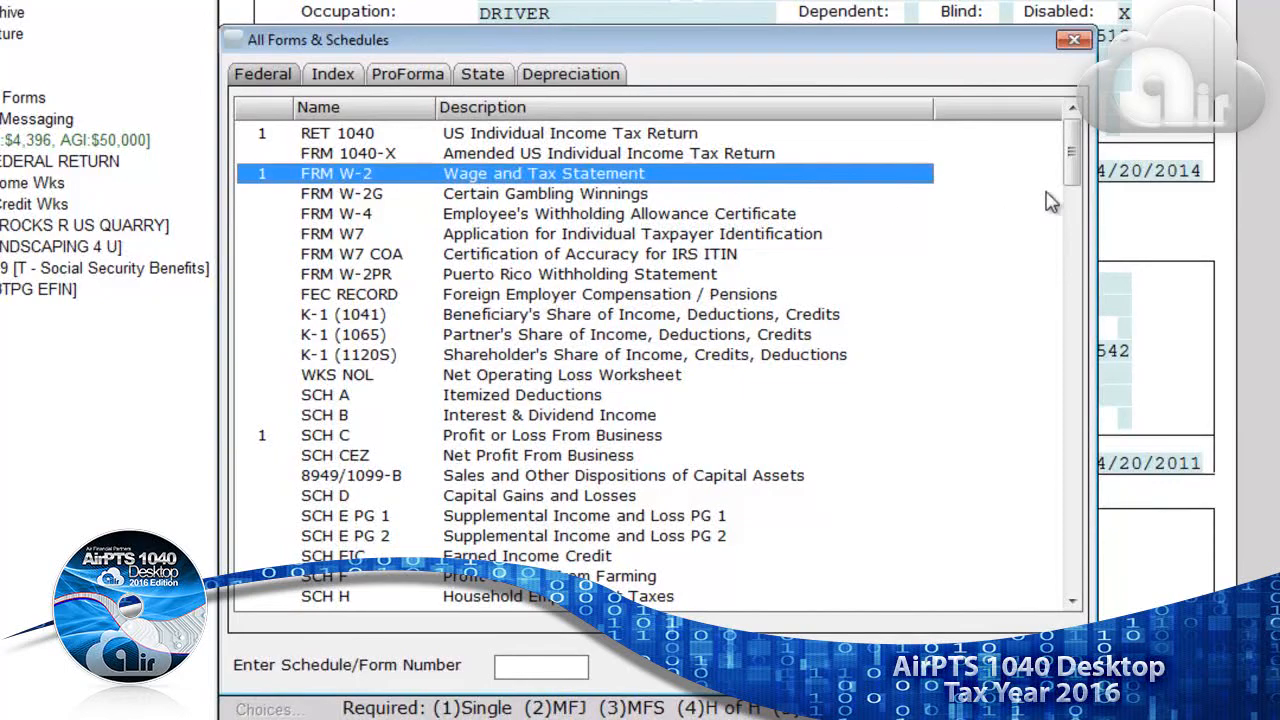
pyautogui.moveTo(1075, 183); pyautogui.dragTo(1100, 433)
pyautogui.write('c')
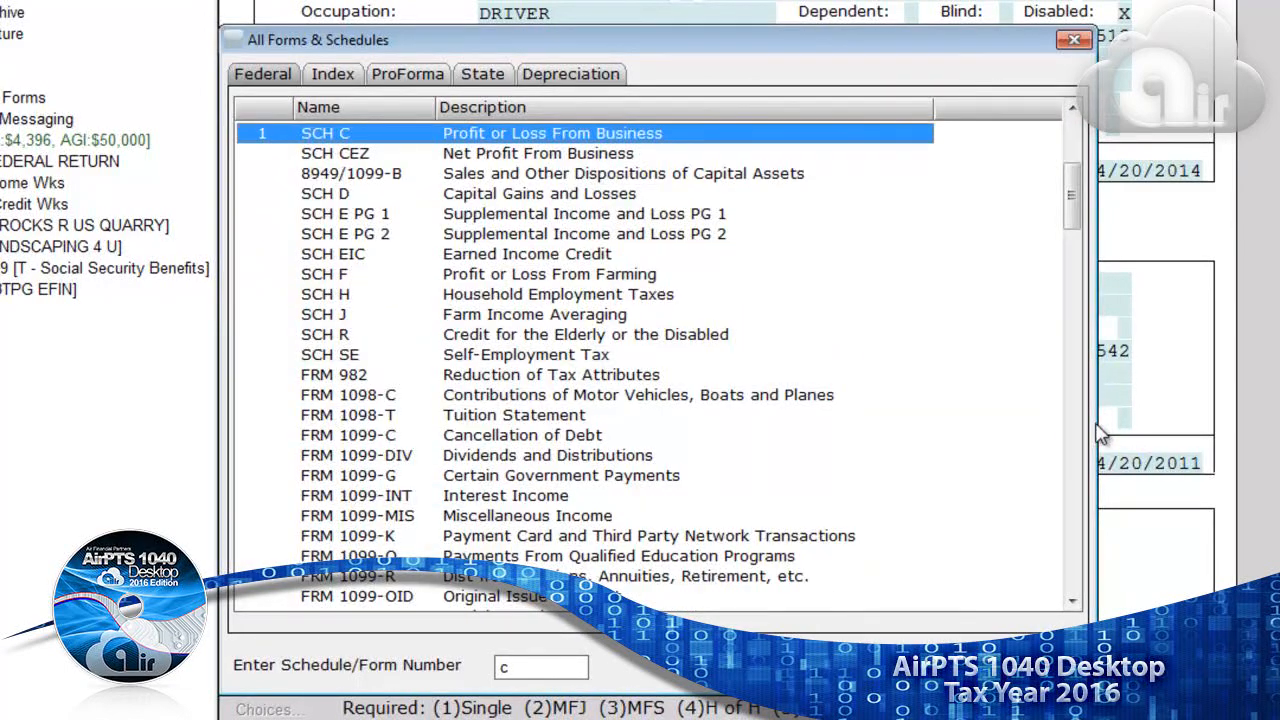
pyautogui.press('BackSpace')
pyautogui.write('d')
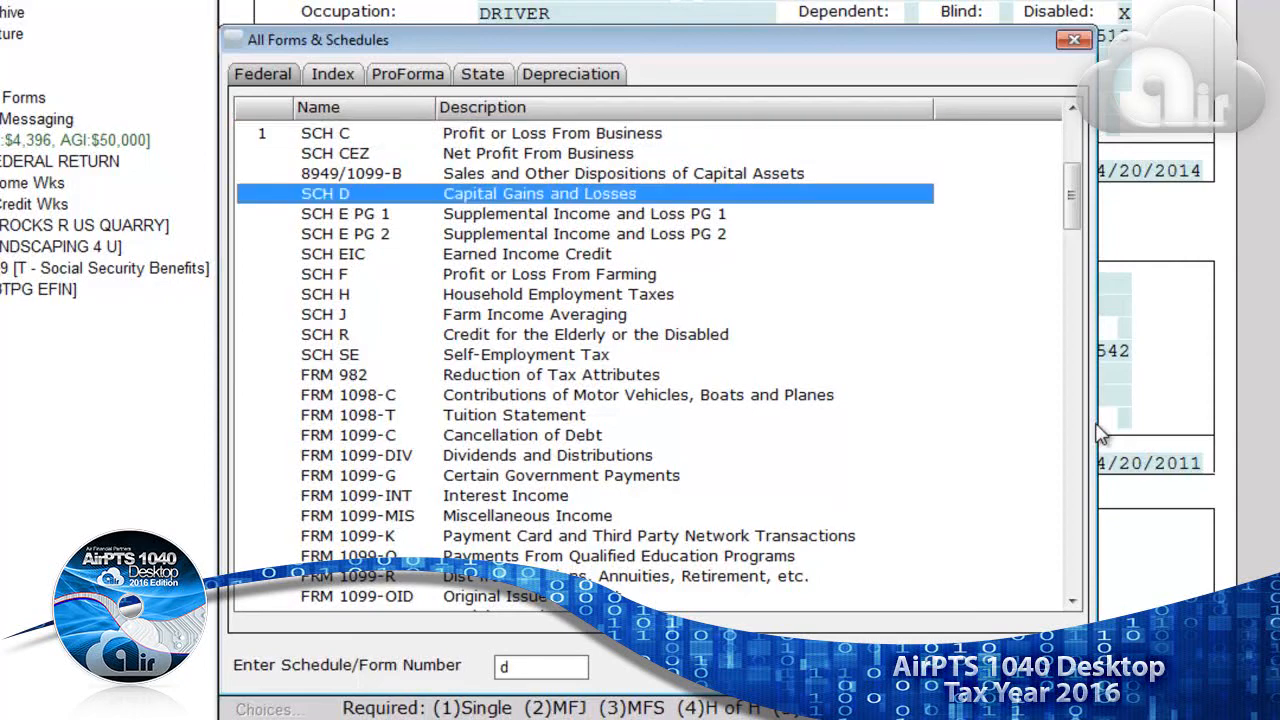
pyautogui.press('BackSpace')
pyautogui.write('8879')
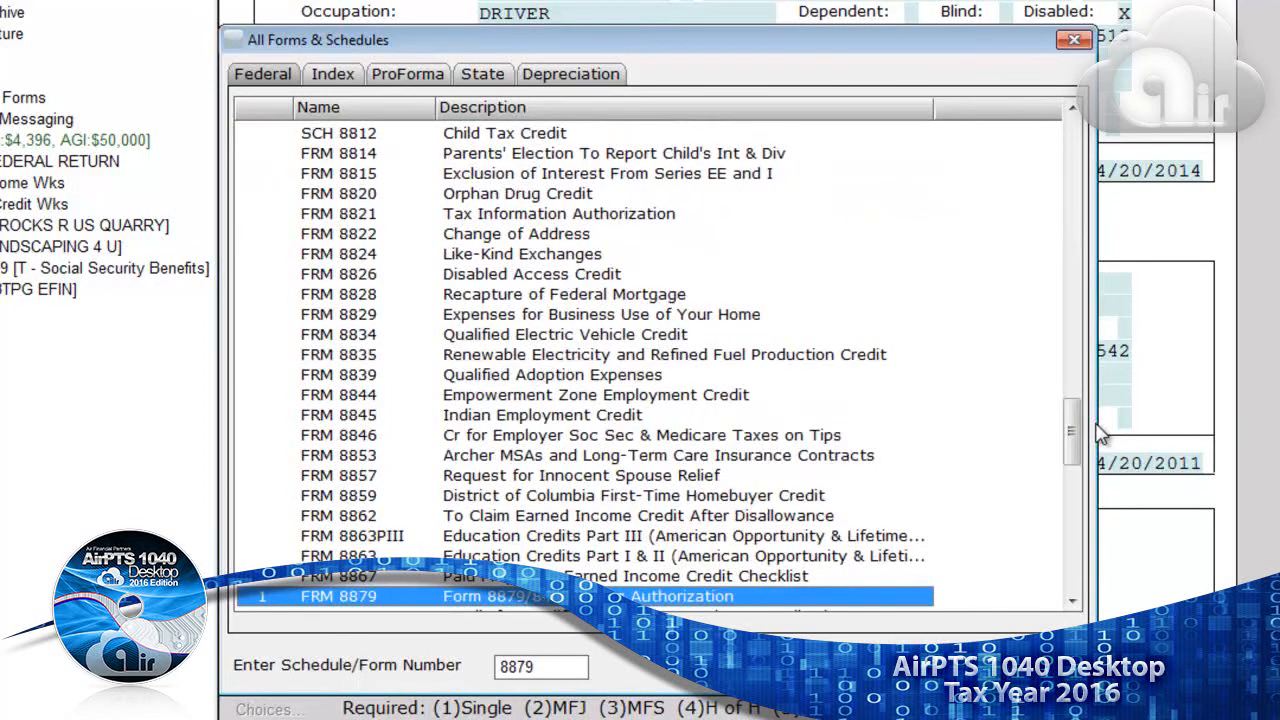
pyautogui.press('BackSpace')
pyautogui.press('BackSpace')
pyautogui.press('BackSpace')
pyautogui.press('BackSpace')
pyautogui.write('1099')
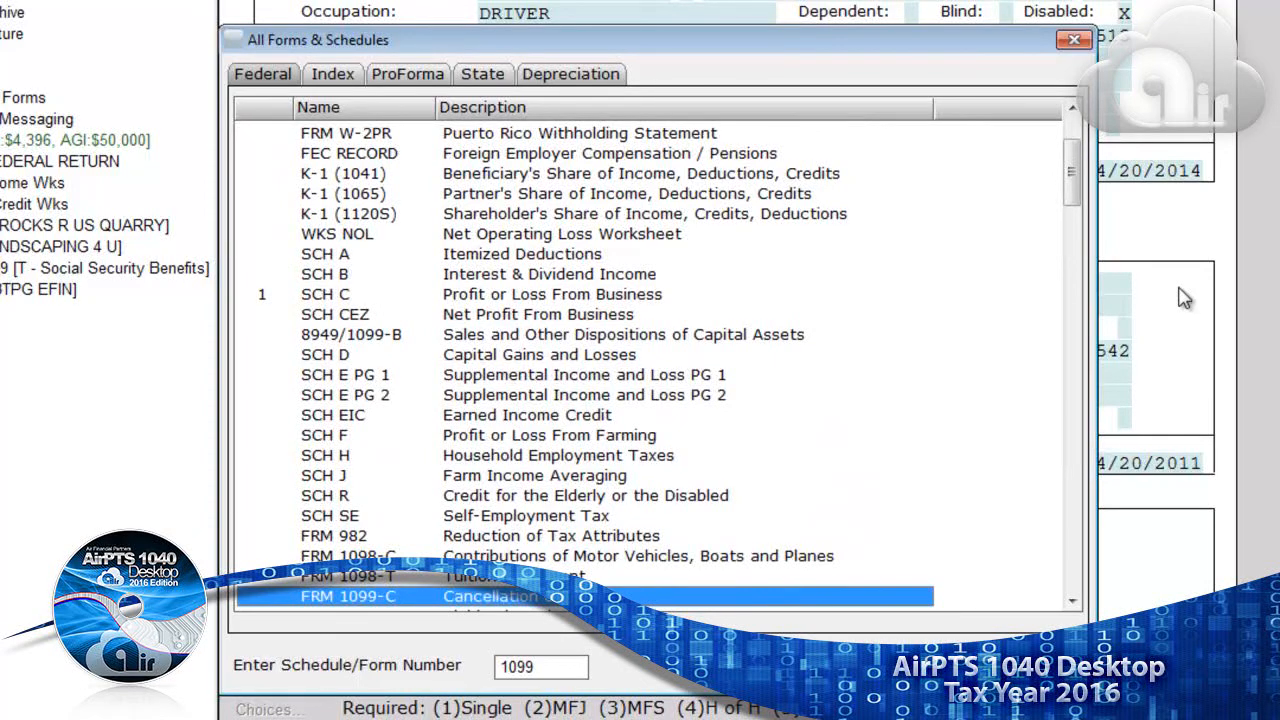
# - Search the topic index of forms for "educ" and "social", and browse the entries around the social security topics
pyautogui.click(355, 80)
pyautogui.write('educ')
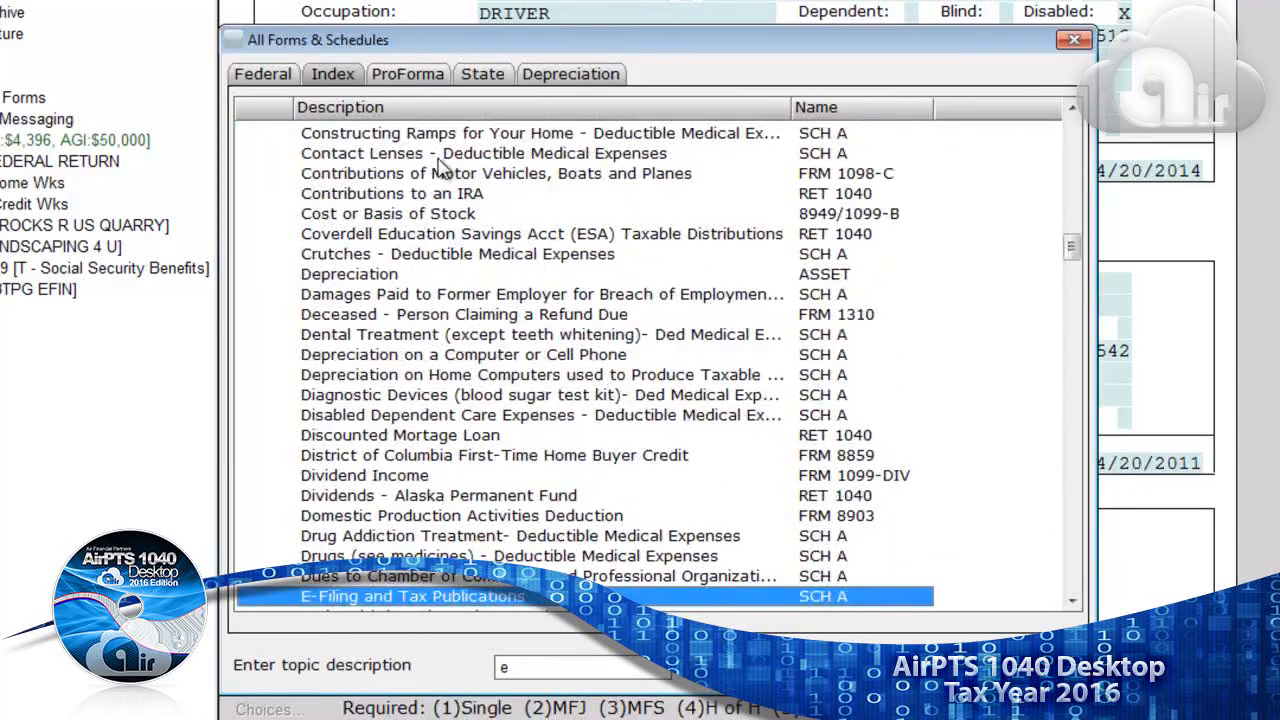
pyautogui.press('BackSpace')
pyautogui.press('BackSpace')
pyautogui.press('BackSpace')
pyautogui.press('BackSpace')
pyautogui.write('social')
pyautogui.press('Down')
pyautogui.press('Down')
pyautogui.press('Down')
pyautogui.press('Up')
pyautogui.press('Up')
pyautogui.press('Up')
pyautogui.press('Up')
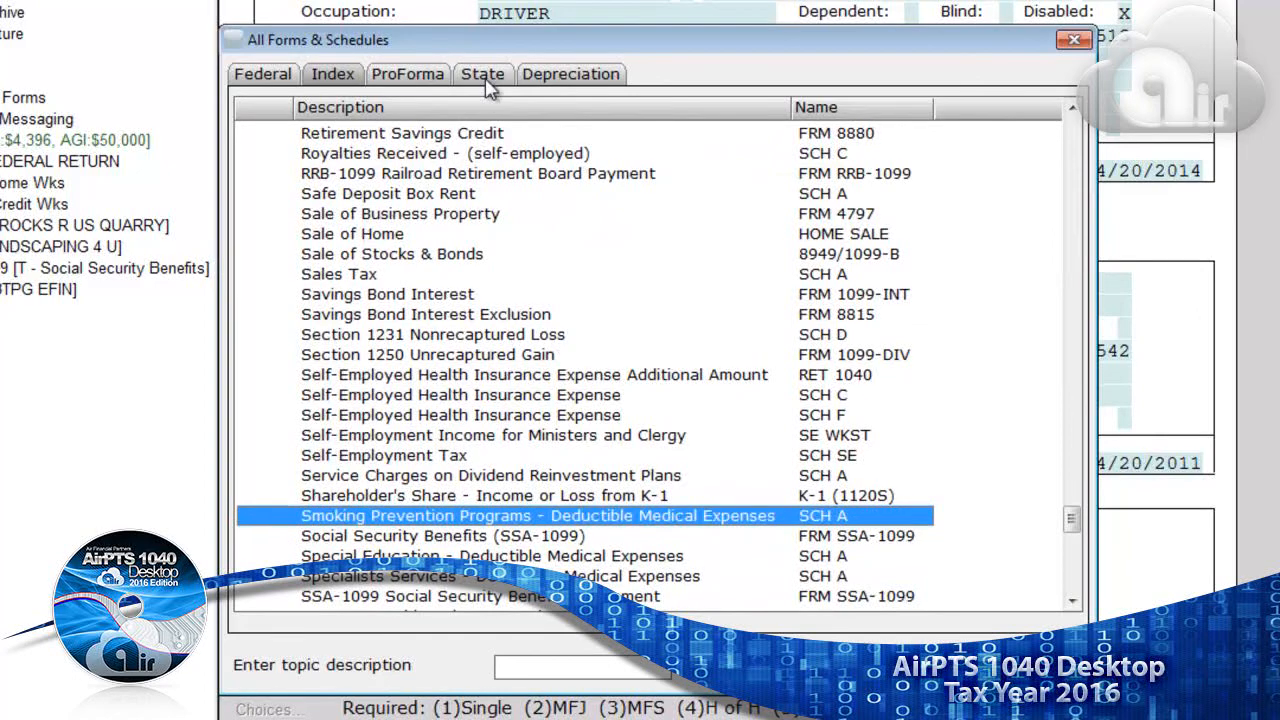
# - Add the North Dakota individual income tax return, RET ND-1, to the taxpayer's return
pyautogui.click(483, 76)
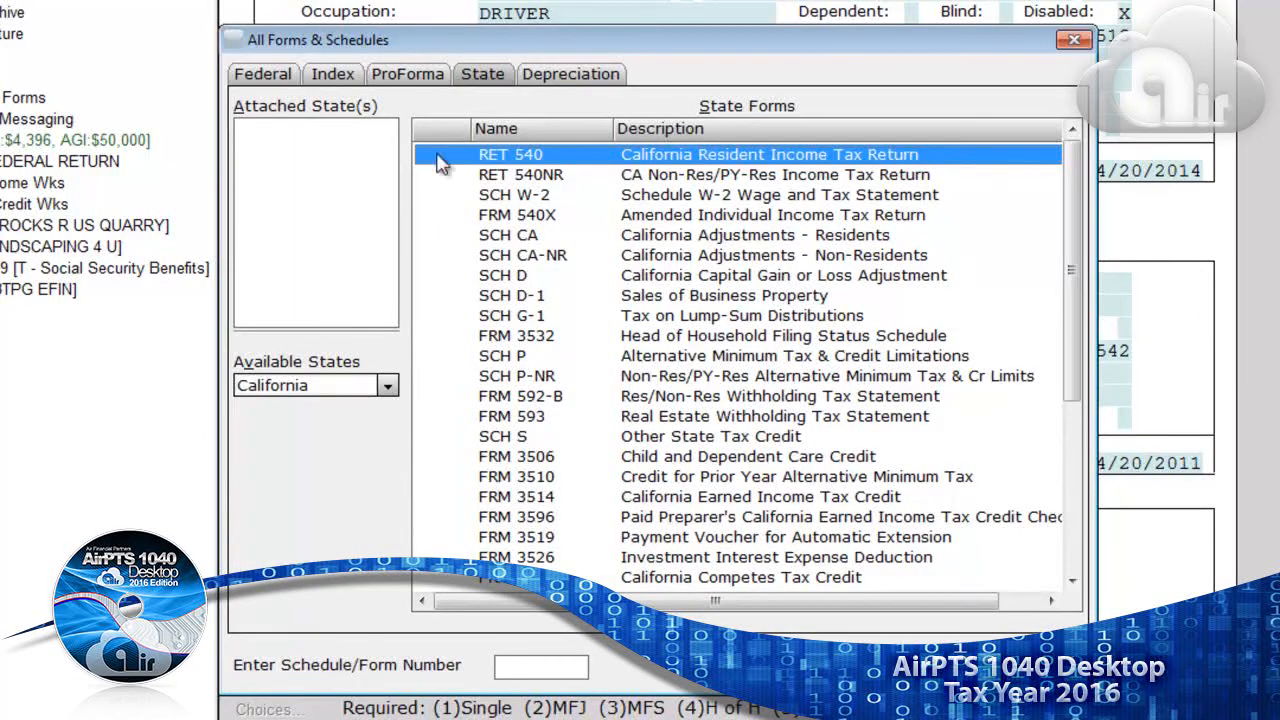
pyautogui.click(387, 387)
pyautogui.moveTo(394, 441); pyautogui.dragTo(397, 485)
pyautogui.click(363, 467)
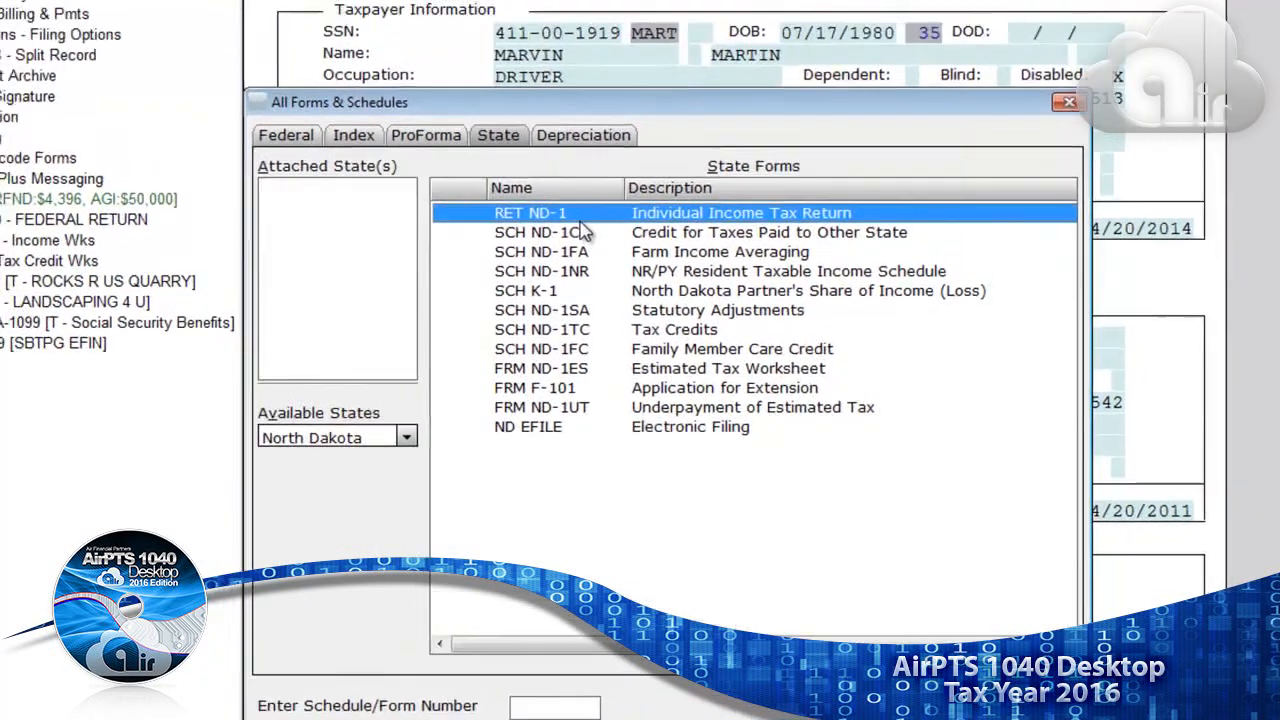
pyautogui.doubleClick(560, 214)
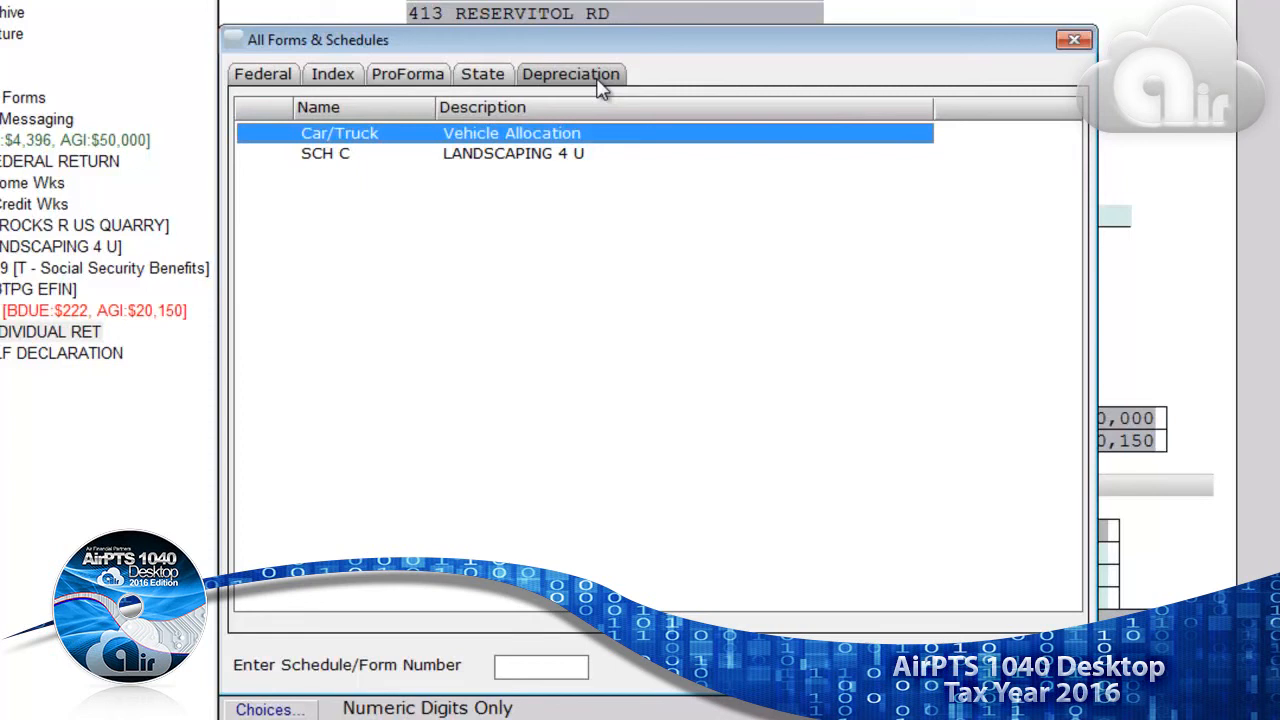
# - Create a depreciation asset for the LANDSCAPING 4 U Schedule C, described as DESK and placed in service on 07/17/2015
pyautogui.click(572, 156)
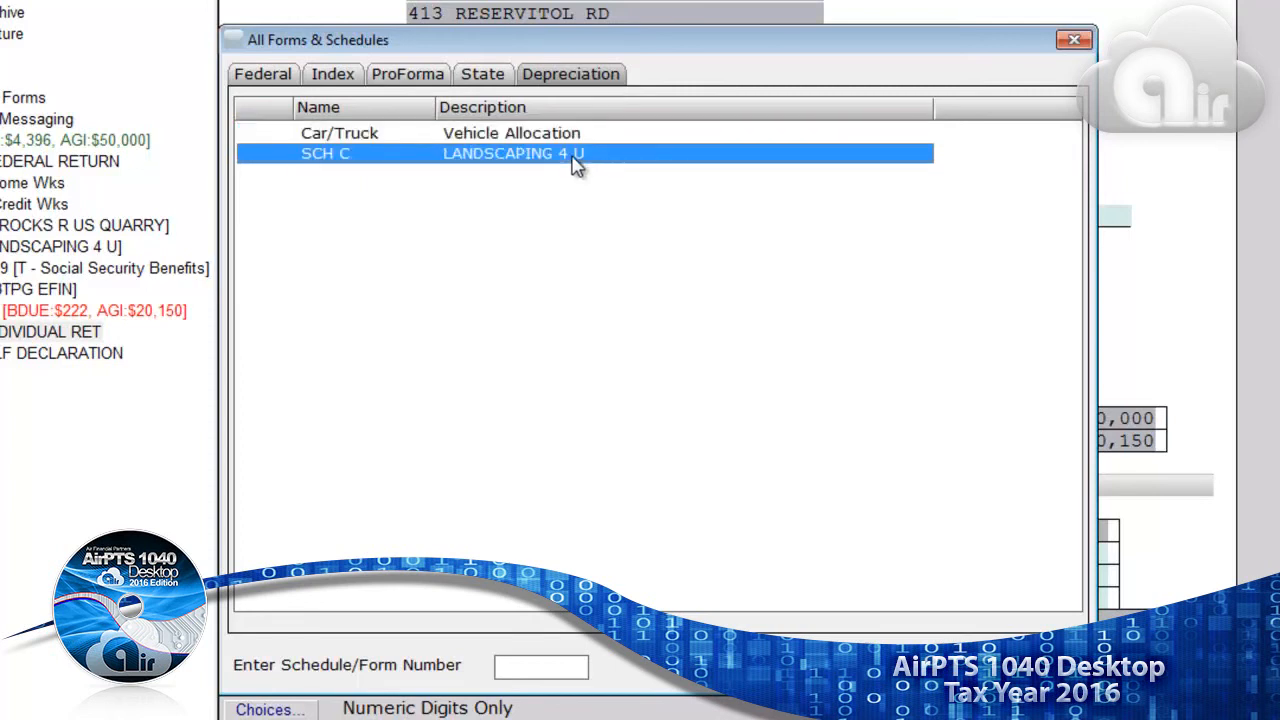
pyautogui.doubleClick(575, 160)
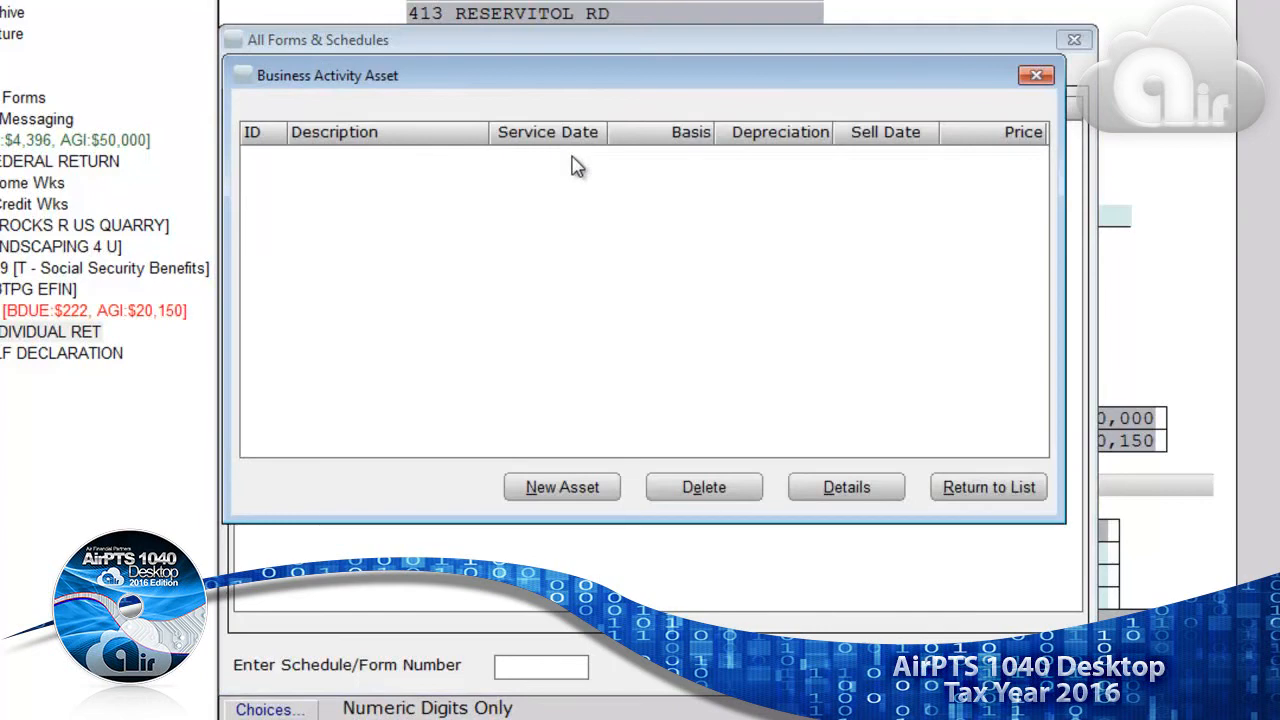
pyautogui.click(580, 492)
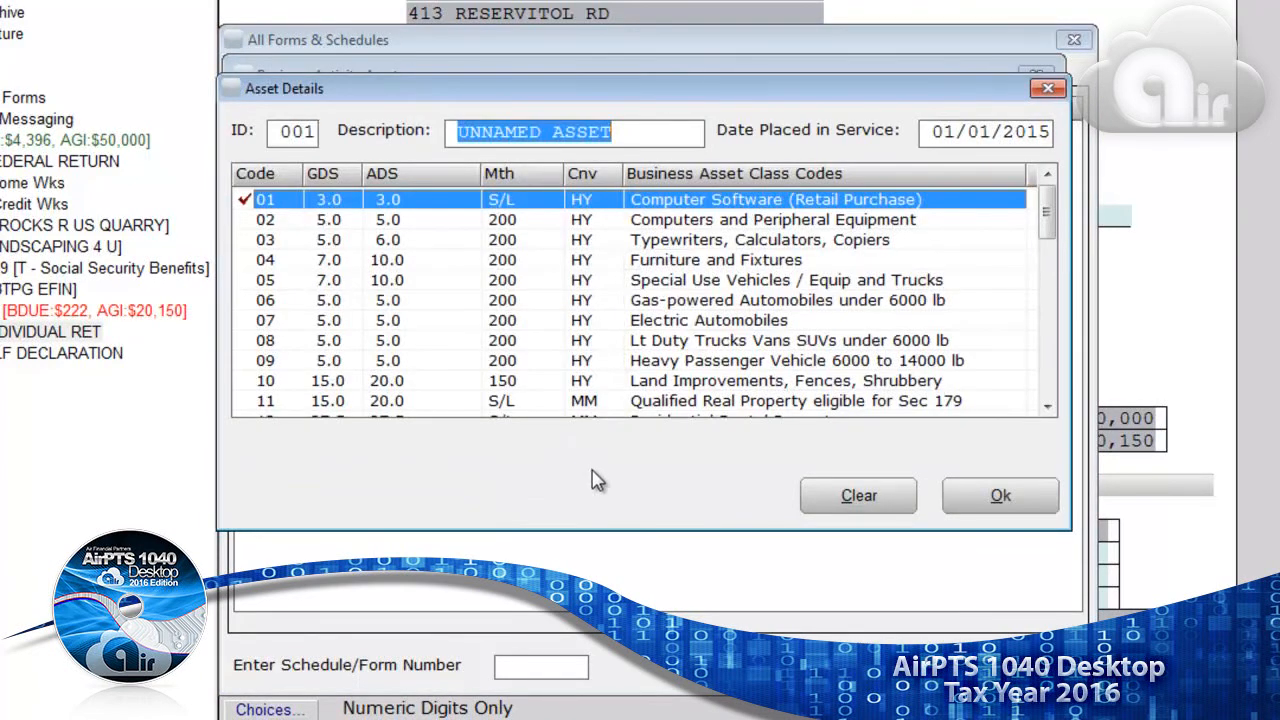
pyautogui.write('DESK')
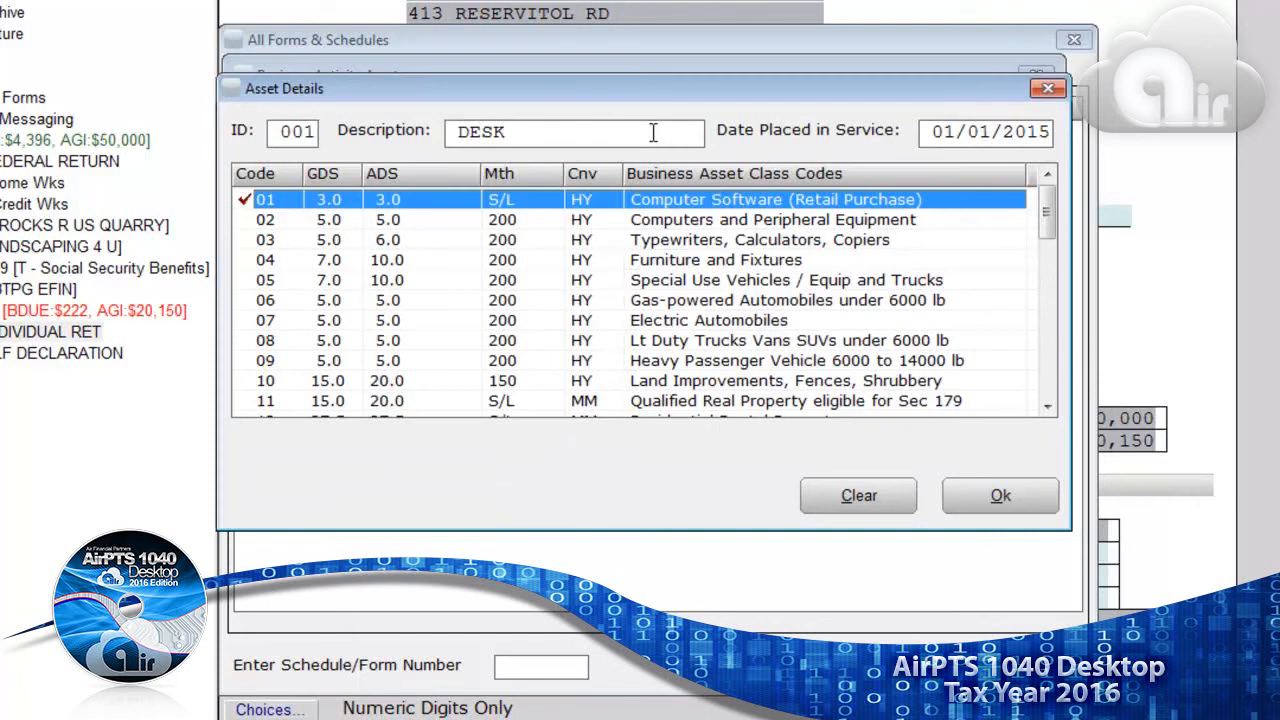
pyautogui.click(988, 145)
pyautogui.write('07/17/2015')
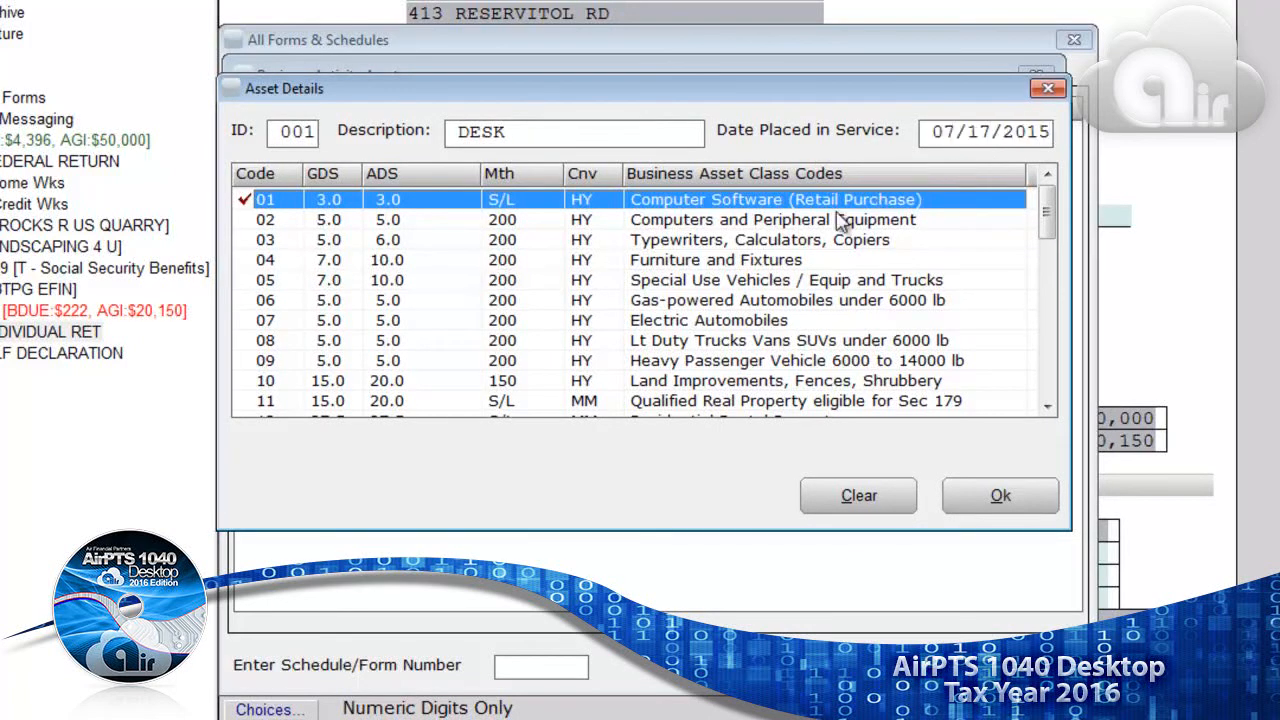
# - Classify the desk as Furniture and Fixtures and set its federal original cost or basis to 500
pyautogui.click(756, 262)
pyautogui.click(995, 495)
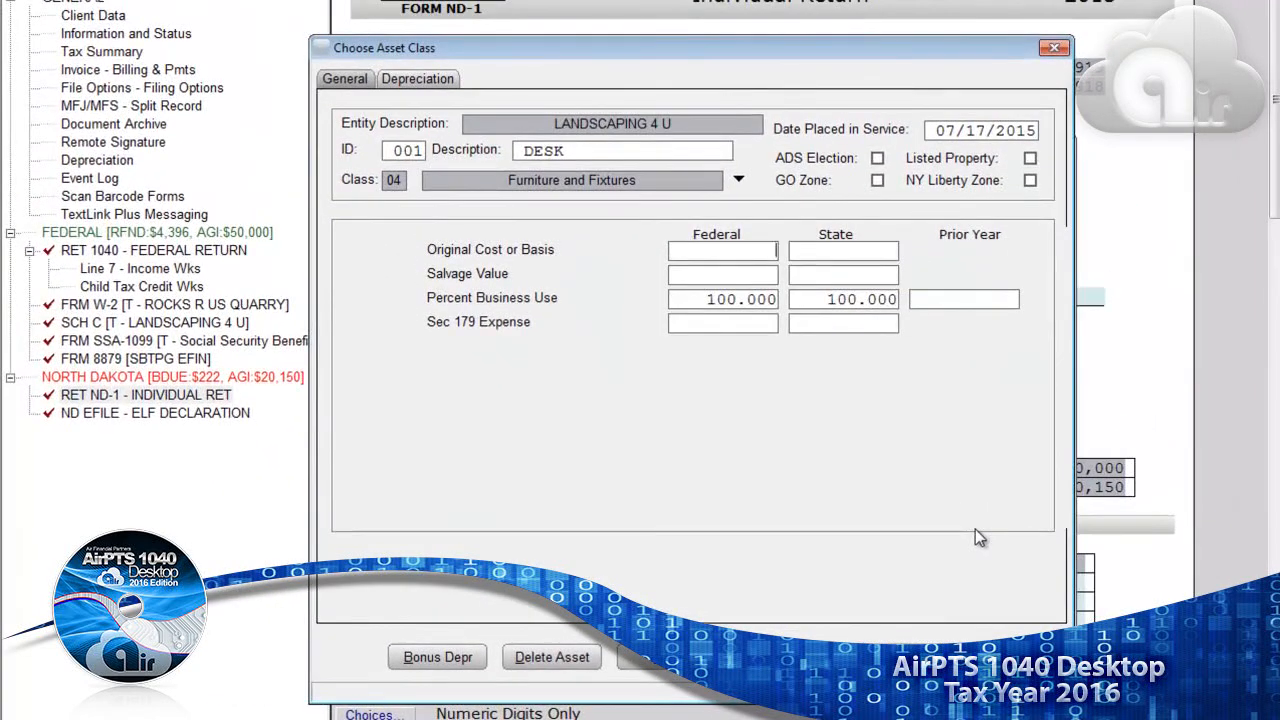
pyautogui.write('500')
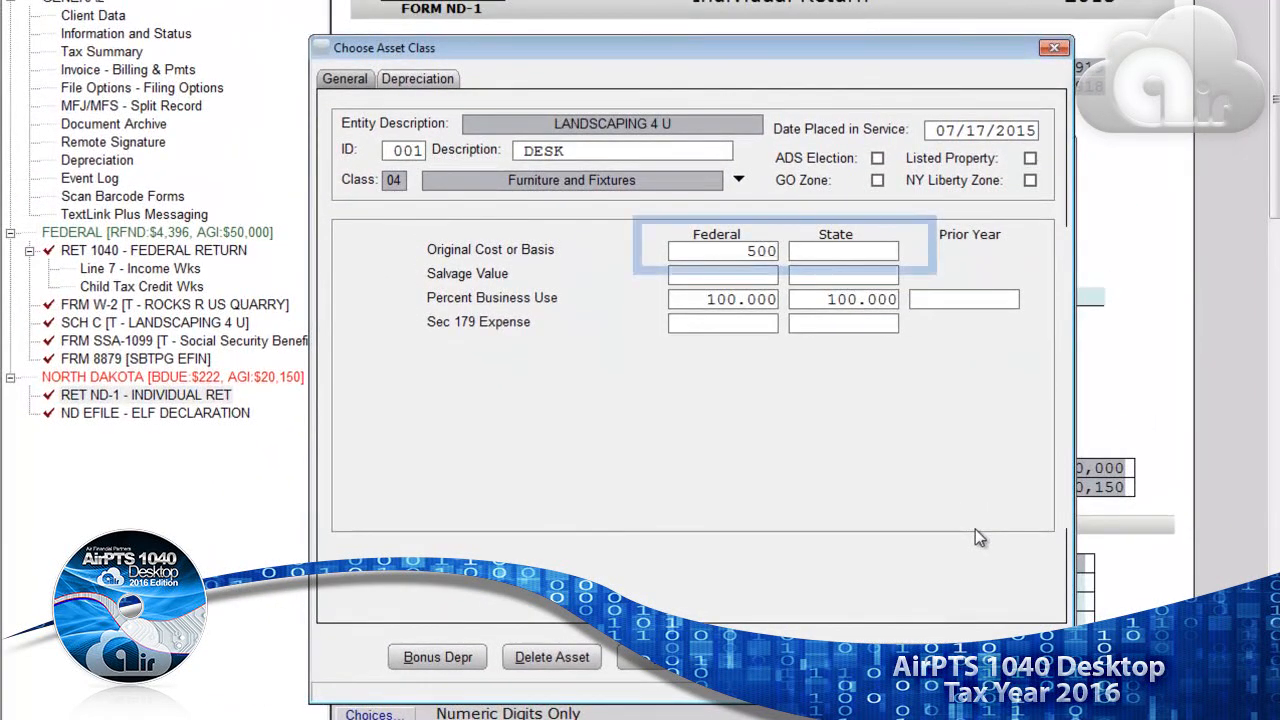
pyautogui.press('Tab')
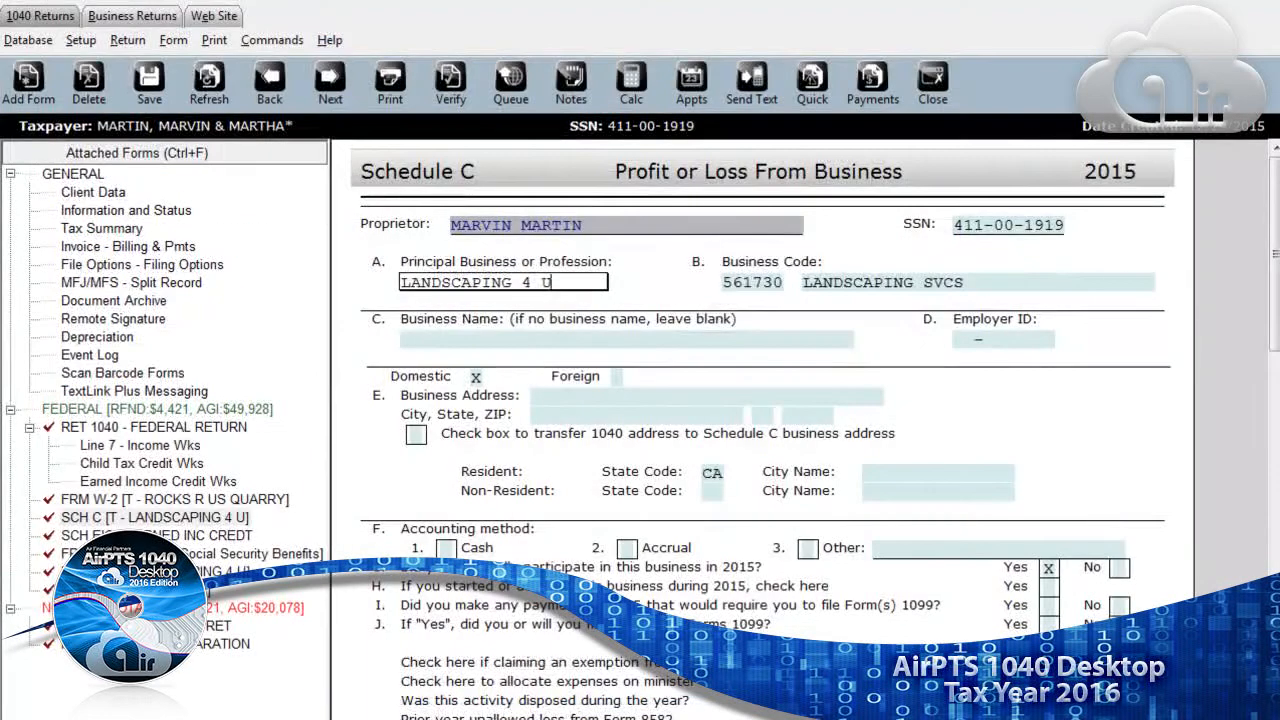
# - Review the expense lines of Schedule C and open the Car/Truck vehicle allocation from the depreciation list
pyautogui.moveTo(1272, 301); pyautogui.dragTo(1260, 480)
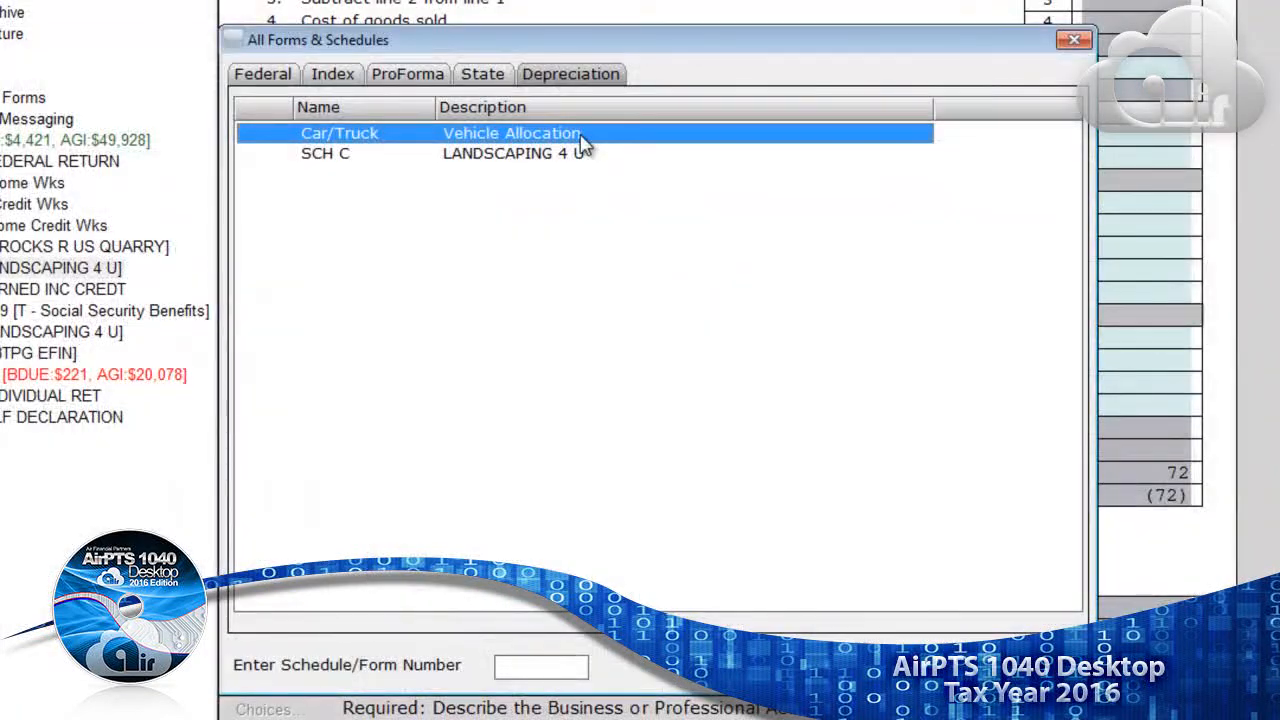
pyautogui.doubleClick(581, 138)
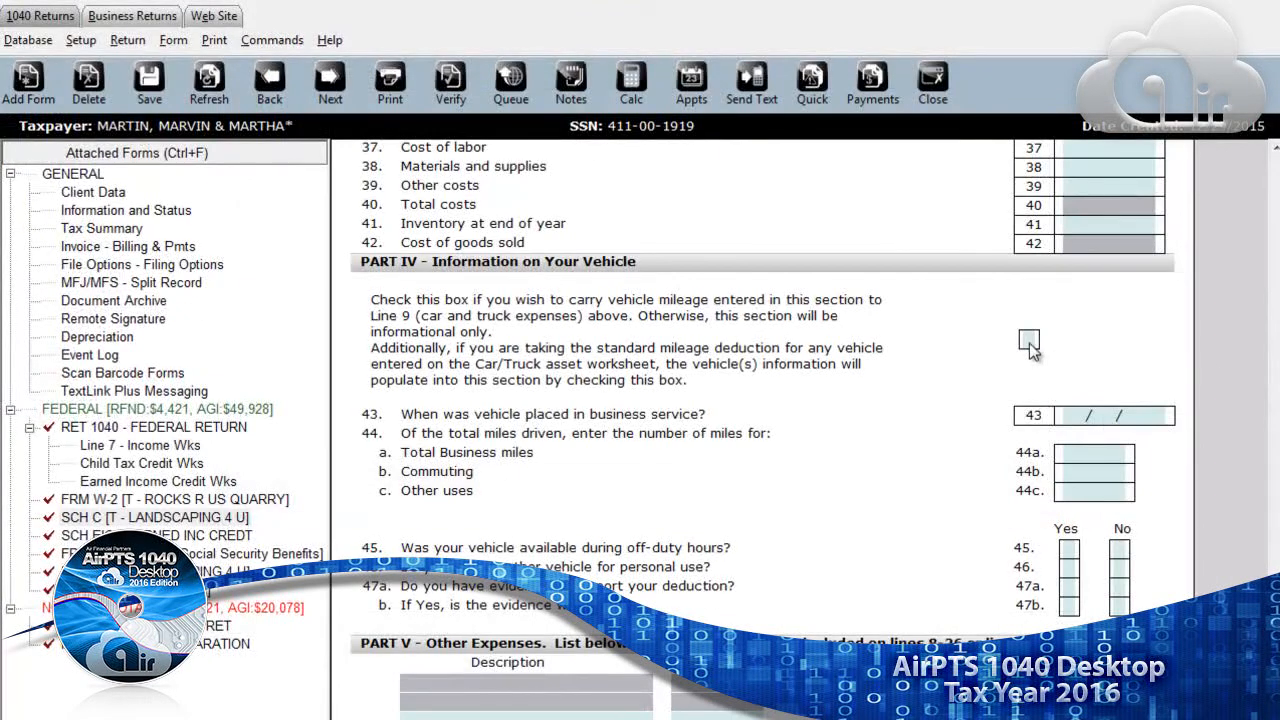
# - Carry the Schedule C vehicle mileage to Line 9 and set the date the vehicle was placed in business service to 07/17/2015
pyautogui.click(1029, 341)
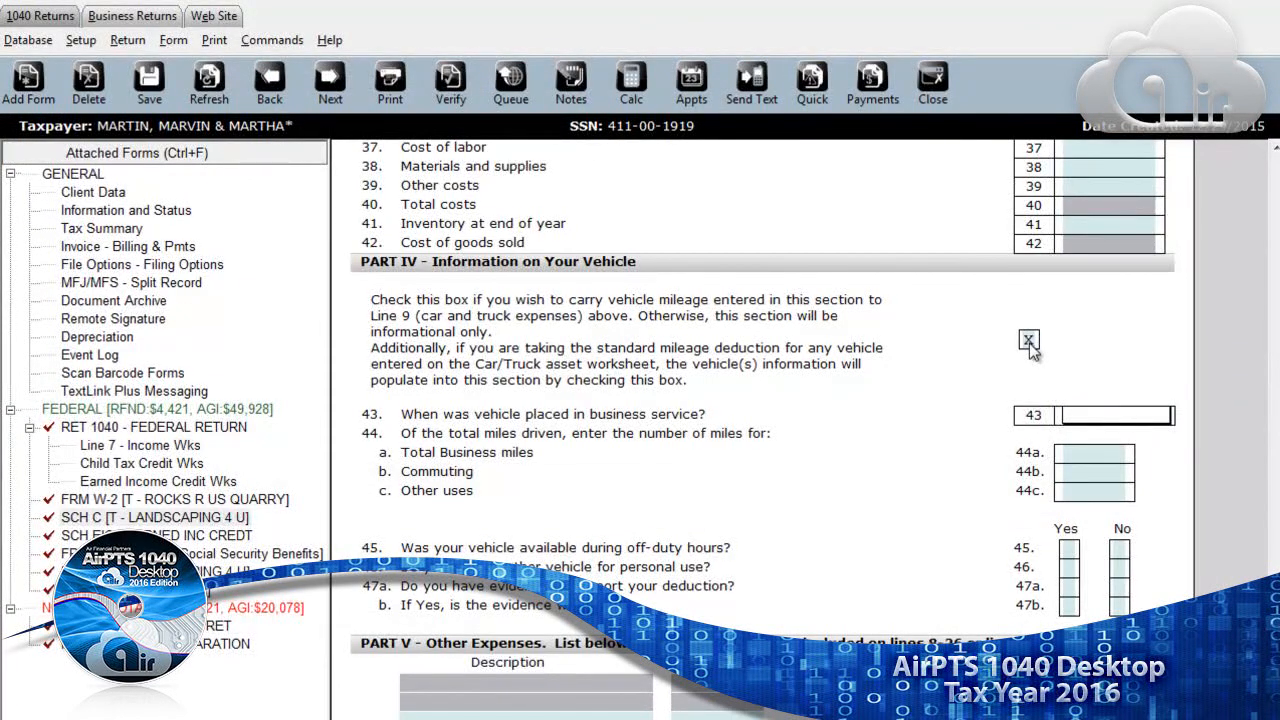
pyautogui.write('07/17/2015')
pyautogui.press('Tab')
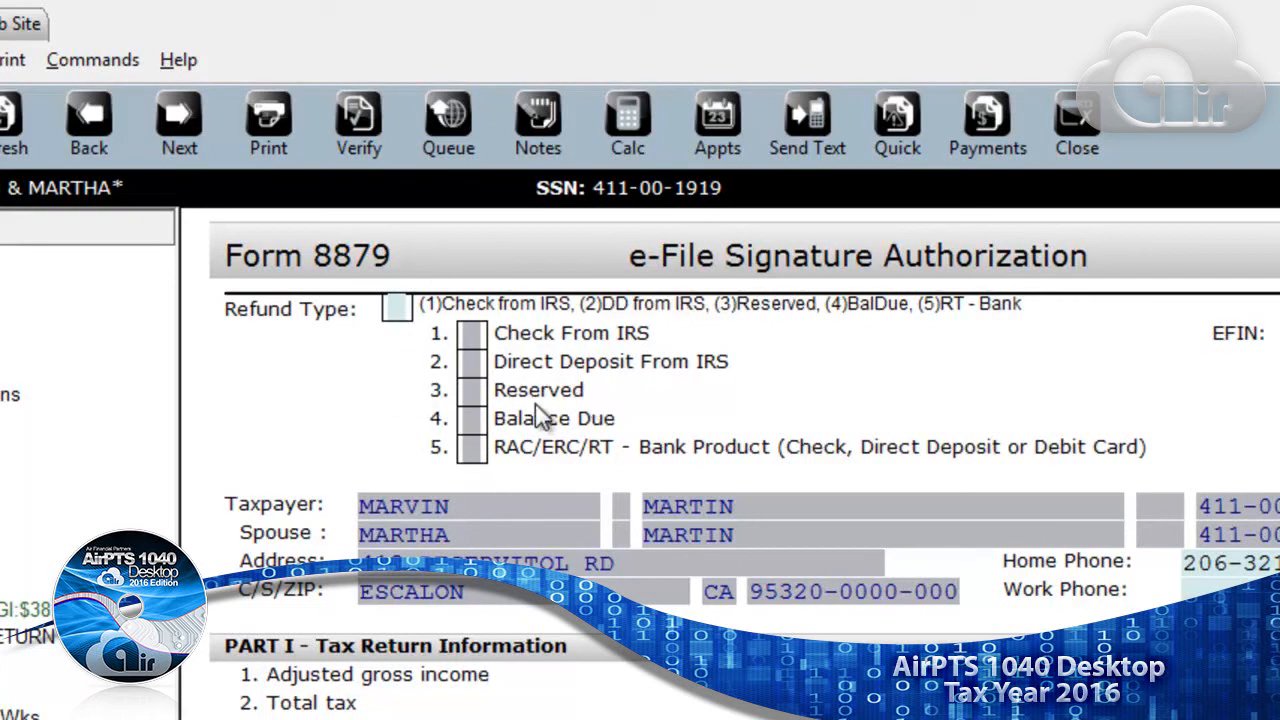
# - Set the refund type on Form 8879 to 5, the RAC/ERC/RT bank product, and open the attached bank application
pyautogui.click(397, 306)
pyautogui.write('5')
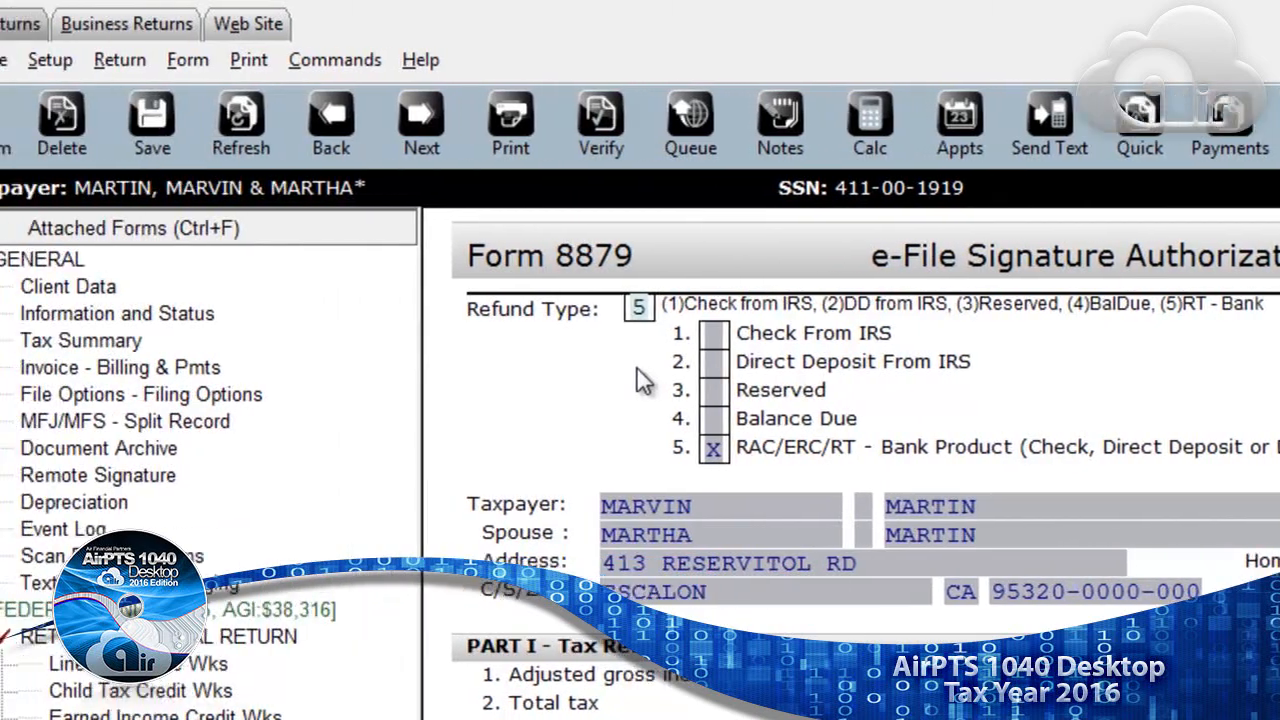
pyautogui.click(340, 155)
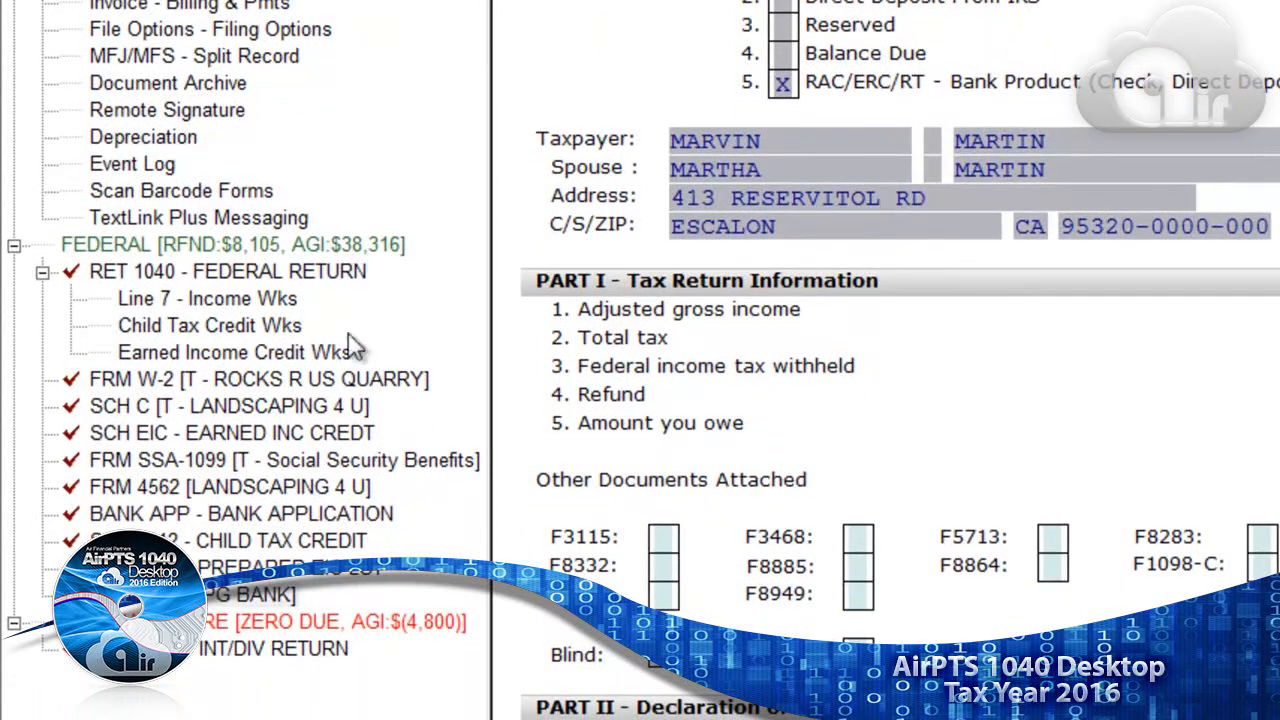
pyautogui.click(312, 517)
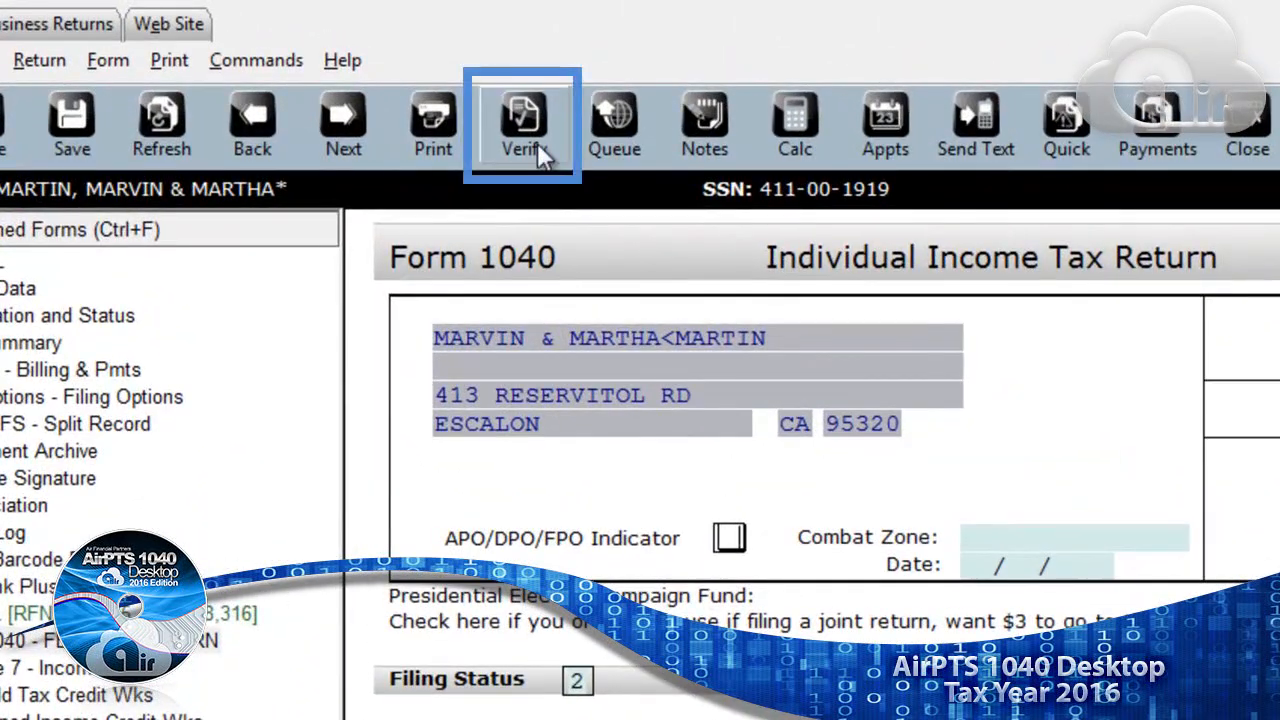
# - Verify the return for errors, go to the RET 1040 preparer type error, and run the verification again
pyautogui.click(537, 142)
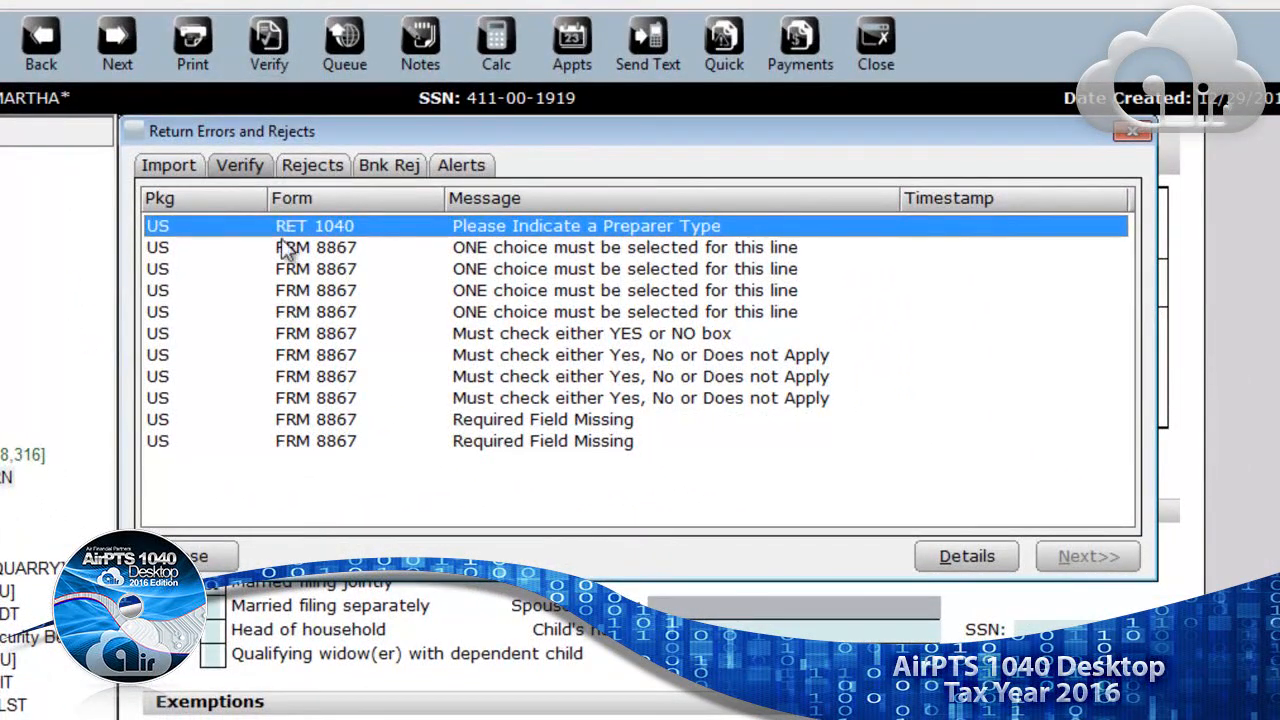
pyautogui.doubleClick(378, 226)
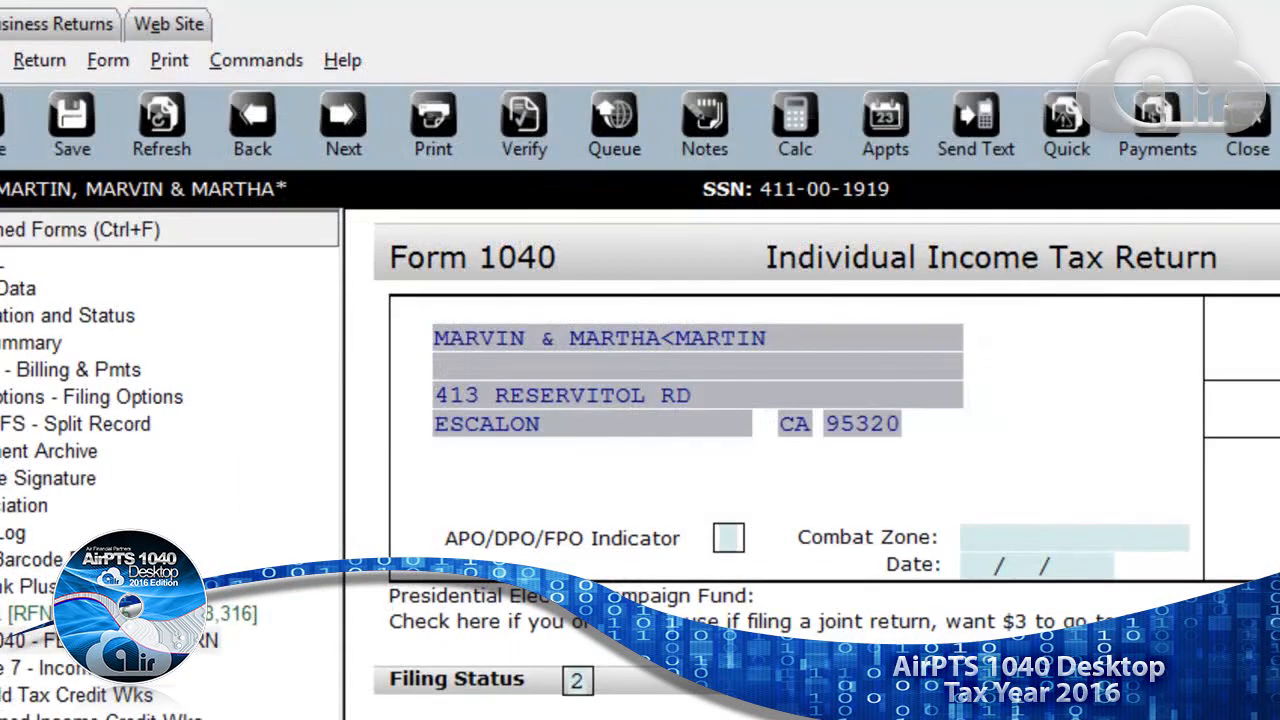
pyautogui.click(524, 120)
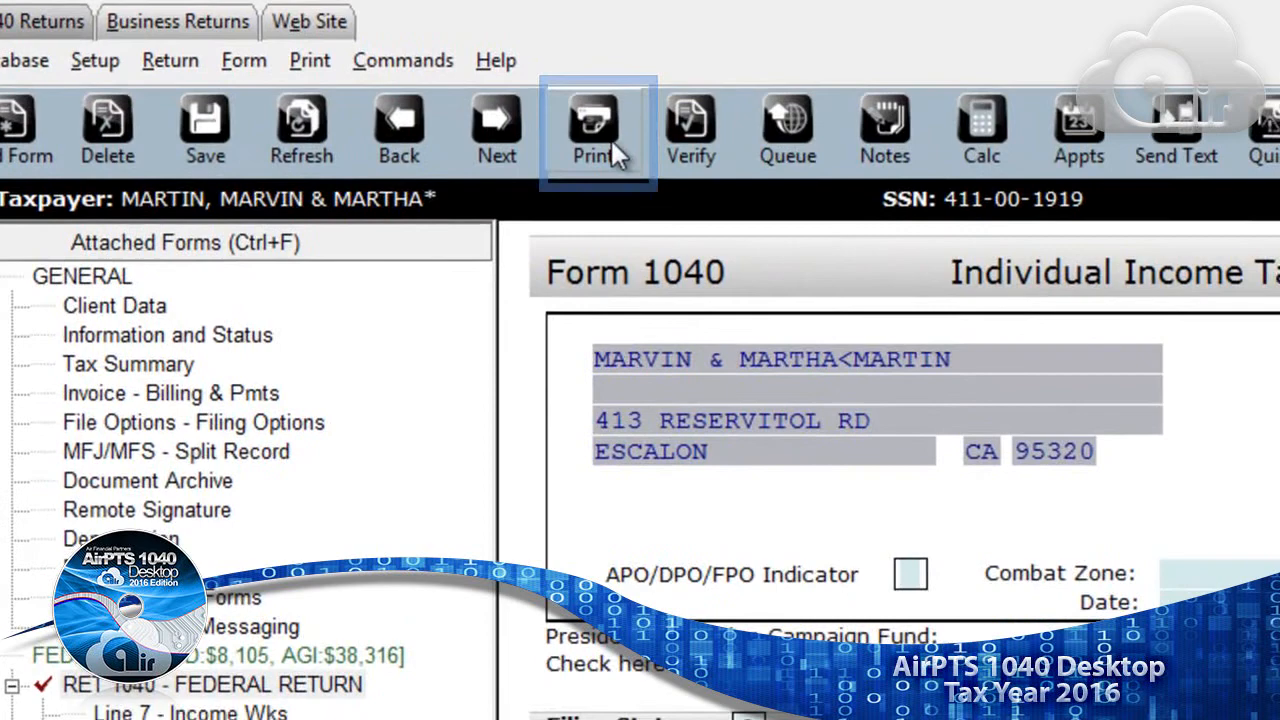
# - Start printing the tax return from the federal Form 1040
pyautogui.click(611, 140)
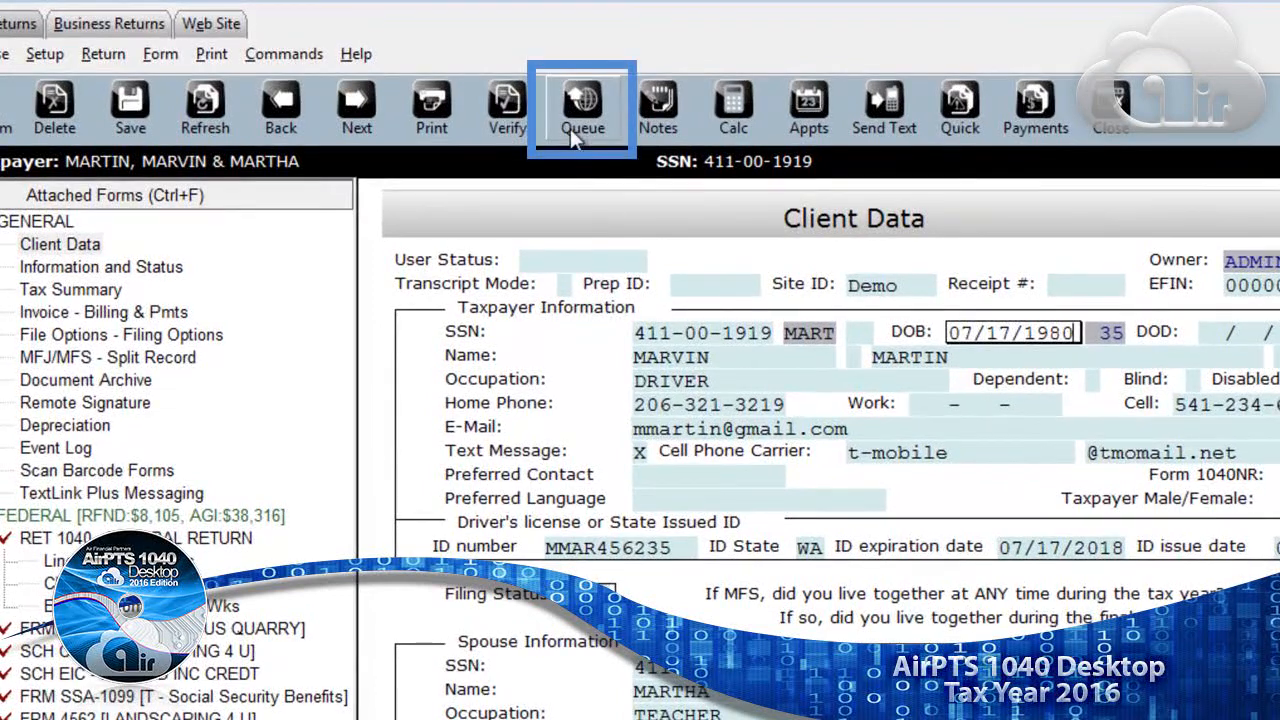
# - Queue both the federal and New Hampshire packages of the return for the next transmission
pyautogui.click(571, 129)
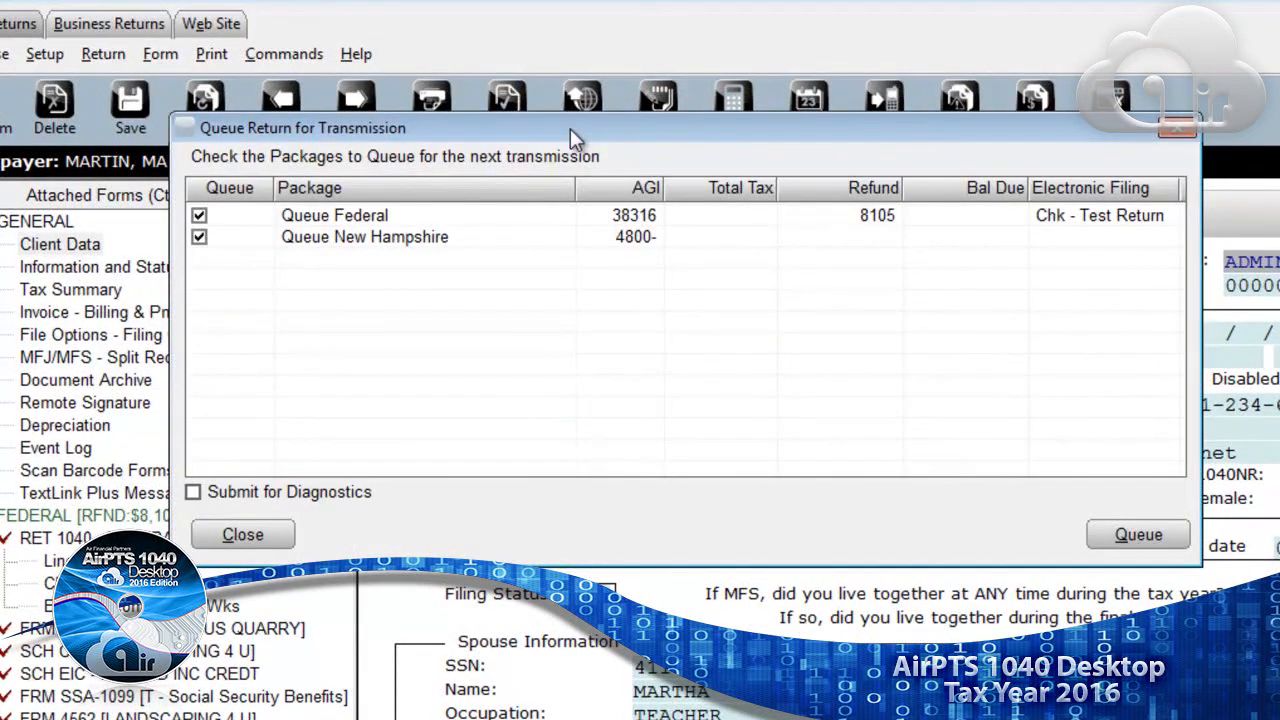
pyautogui.click(200, 216)
pyautogui.click(200, 237)
pyautogui.click(200, 216)
pyautogui.click(199, 238)
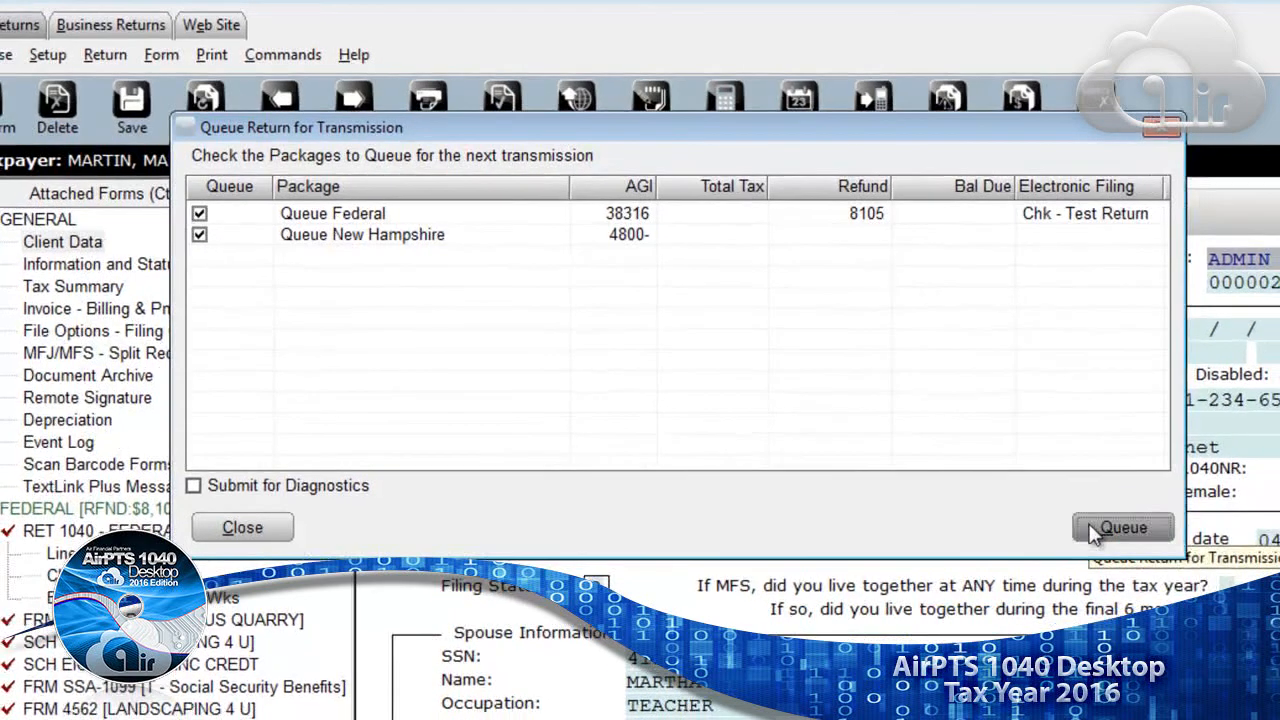
pyautogui.click(1108, 537)
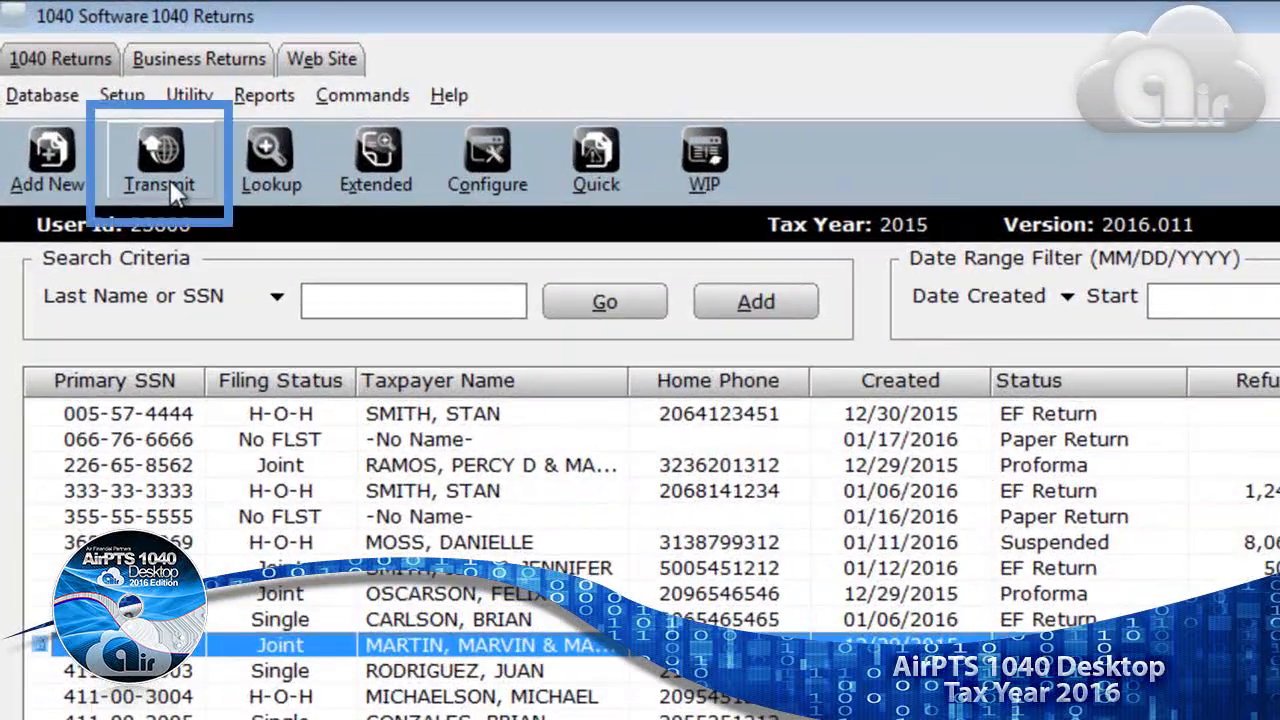
# - Open the transmission to the central site and filter it to include the queued federal e-file return
pyautogui.click(166, 186)
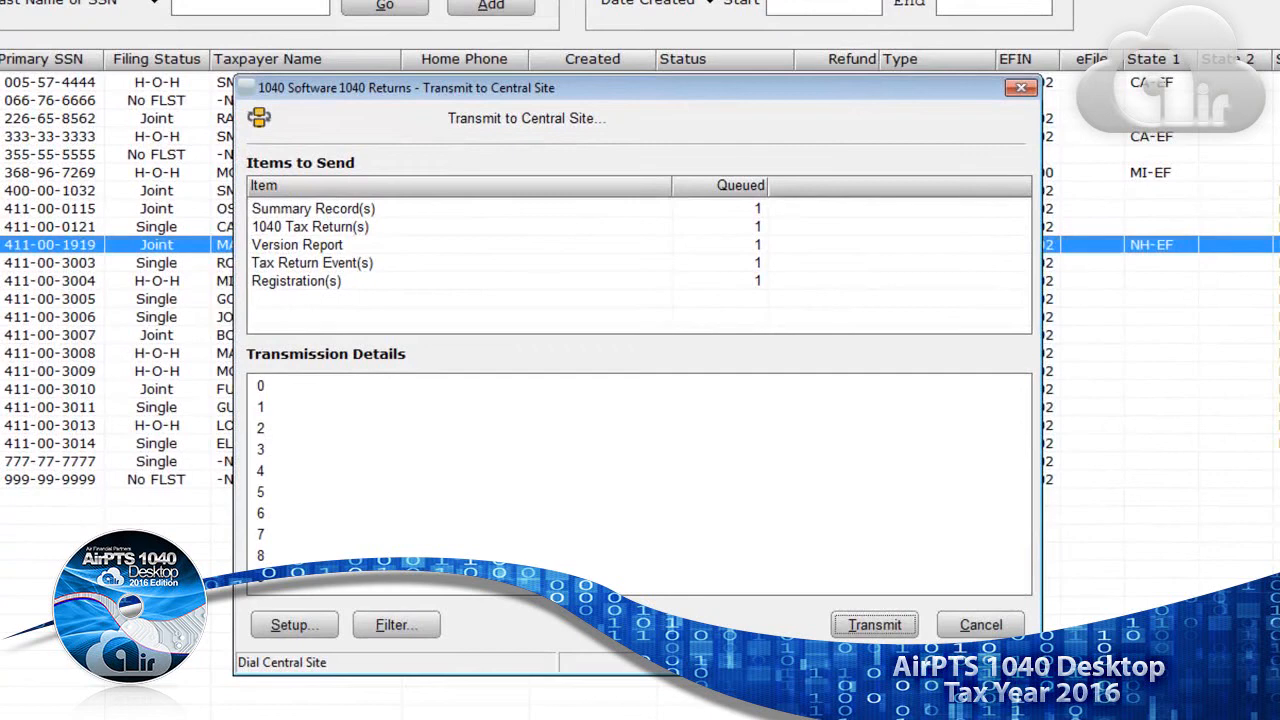
pyautogui.click(403, 635)
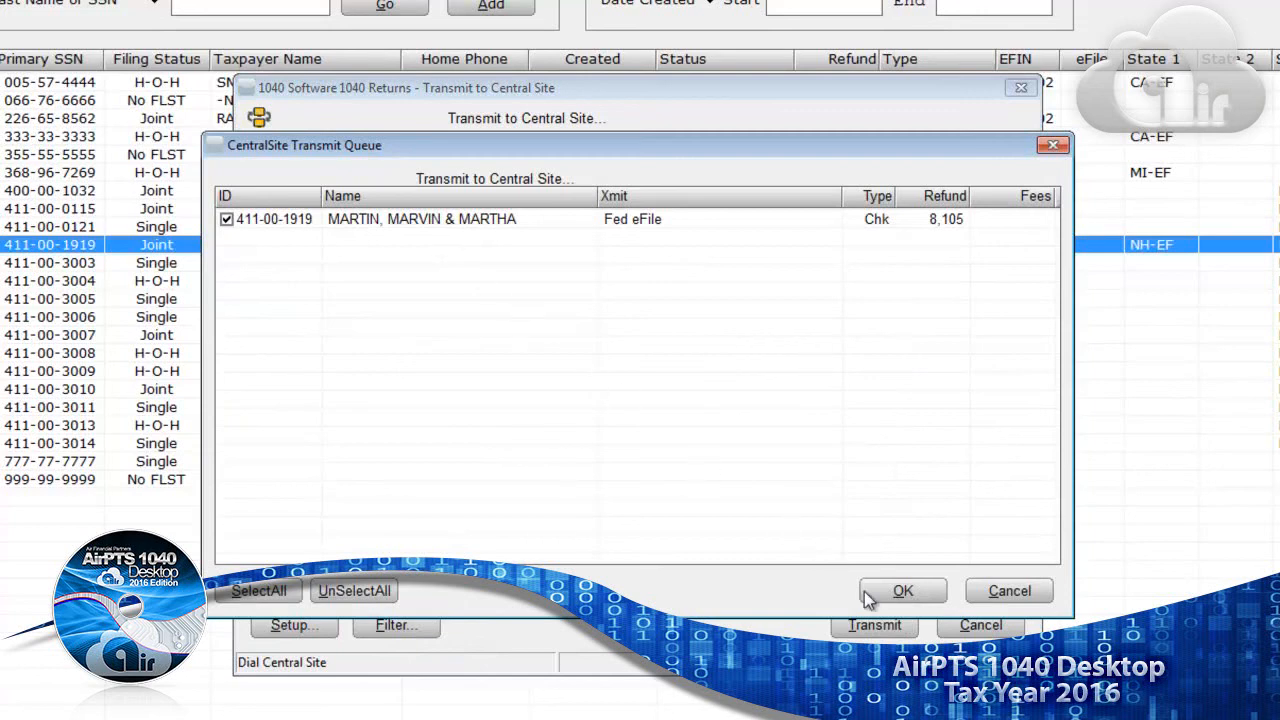
pyautogui.click(898, 591)
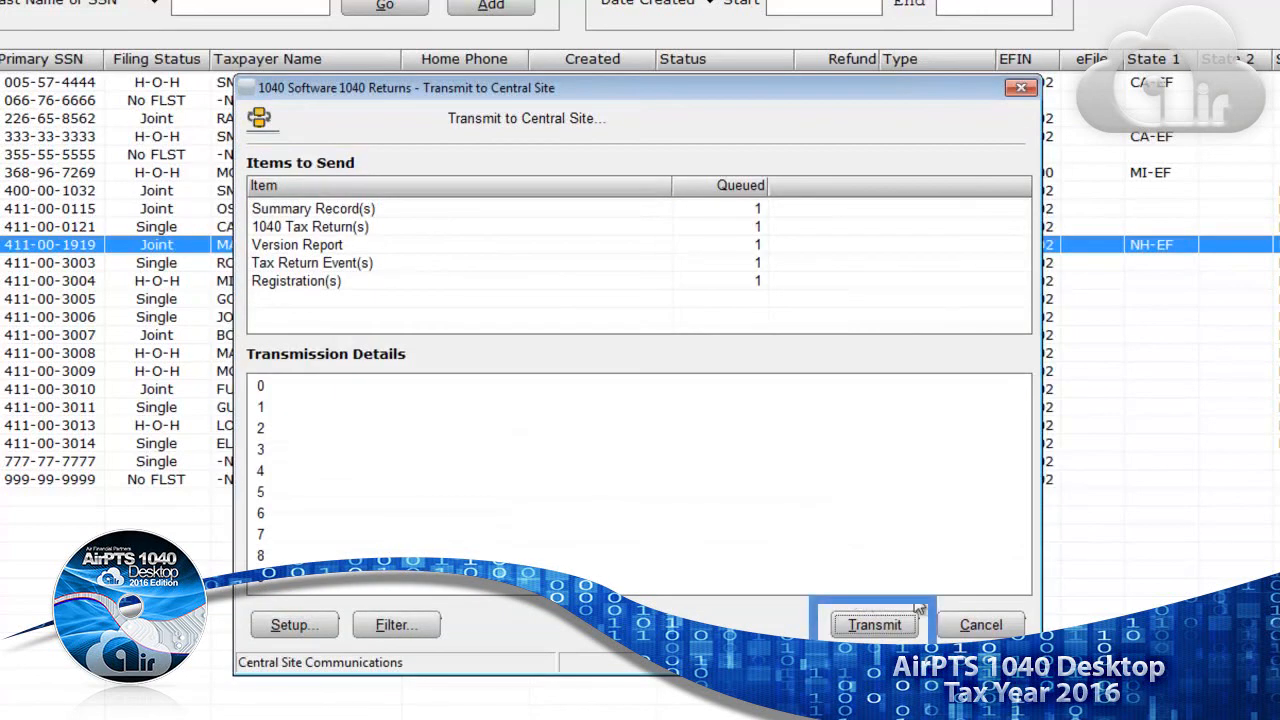